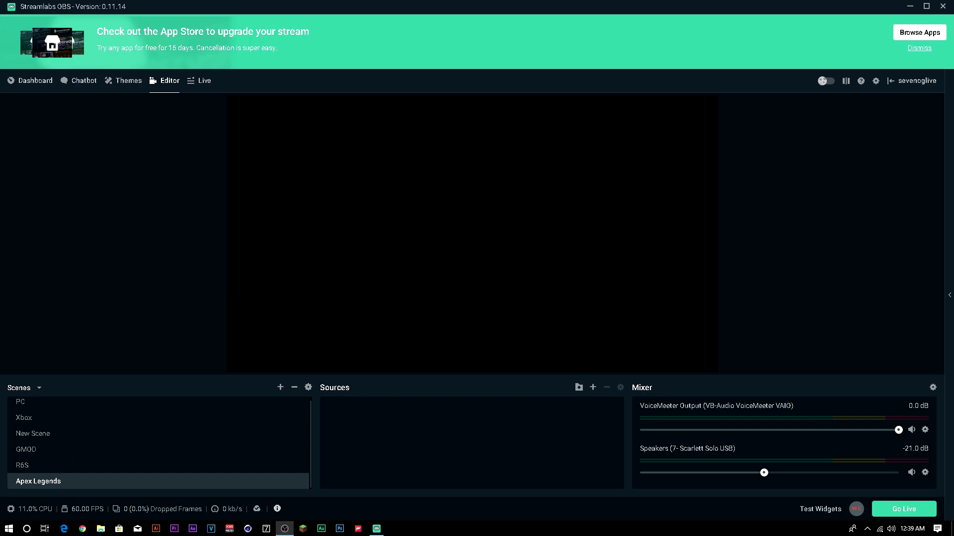
Browse the Add Source list of sources and widgets, then close it.
click(593, 388)
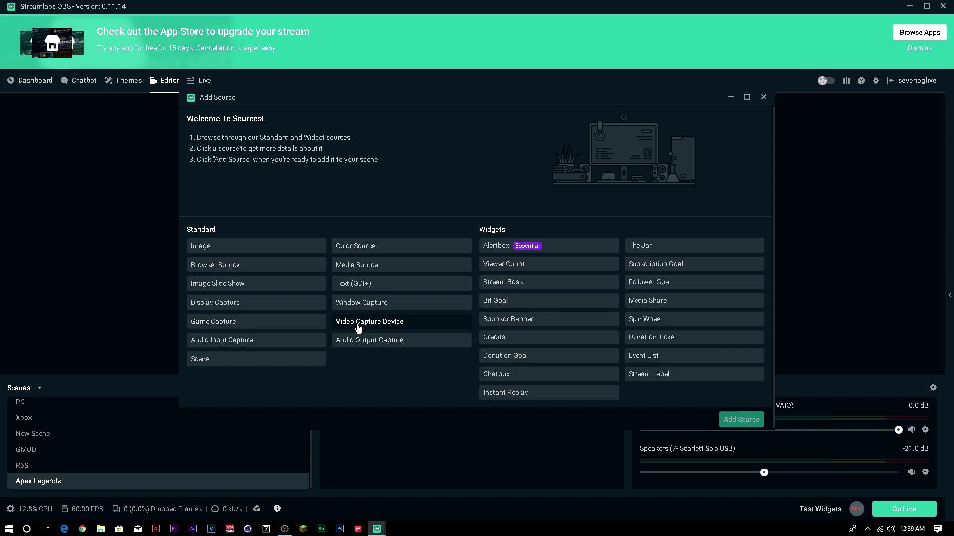
click(764, 97)
In Settings, pick Twitch as the streaming service with the Auto (Recommended) server.
click(875, 82)
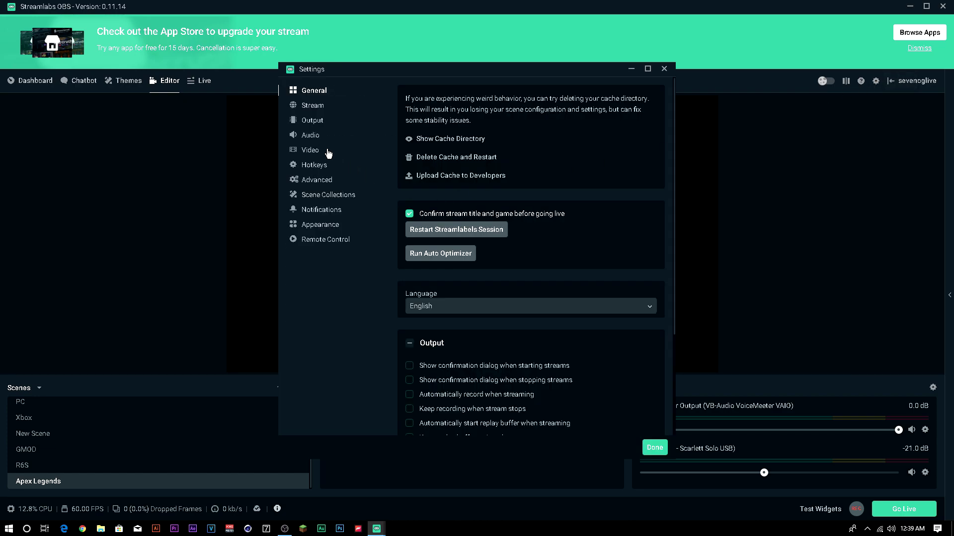
click(312, 122)
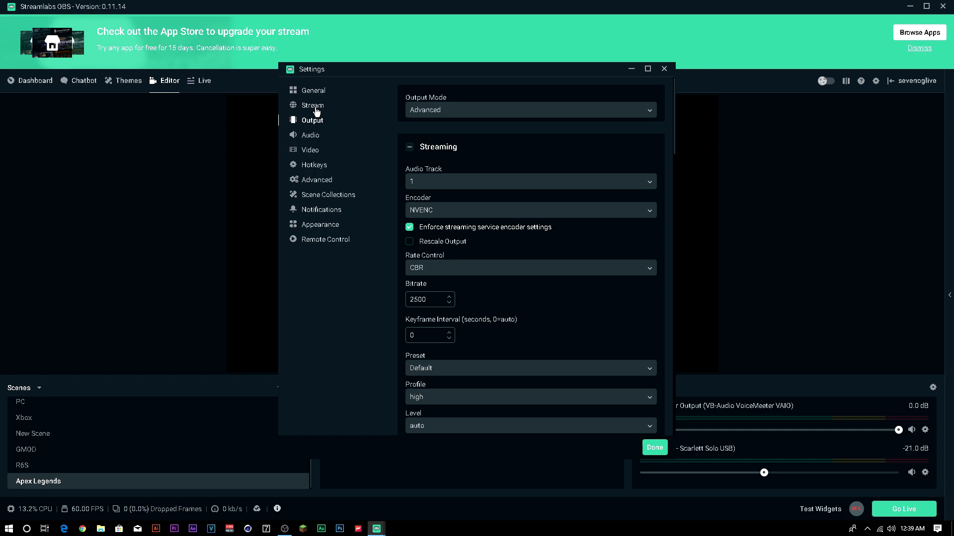
click(315, 109)
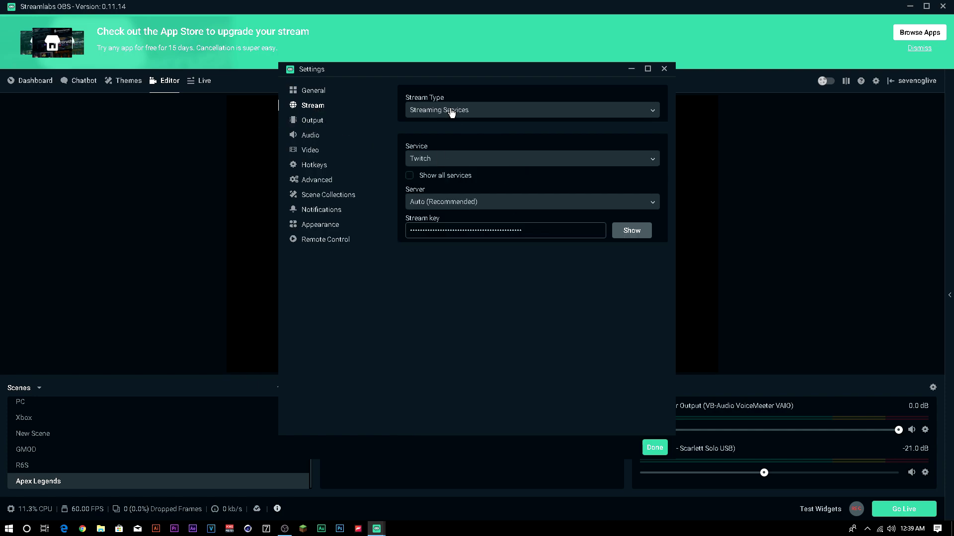
click(426, 158)
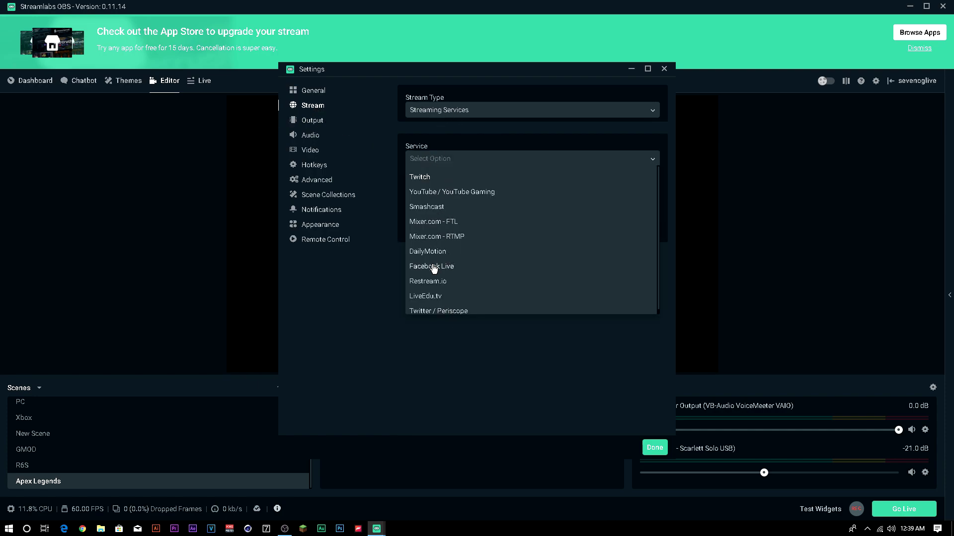
scroll(431, 268, down, 1)
scroll(440, 228, up, 1)
click(624, 179)
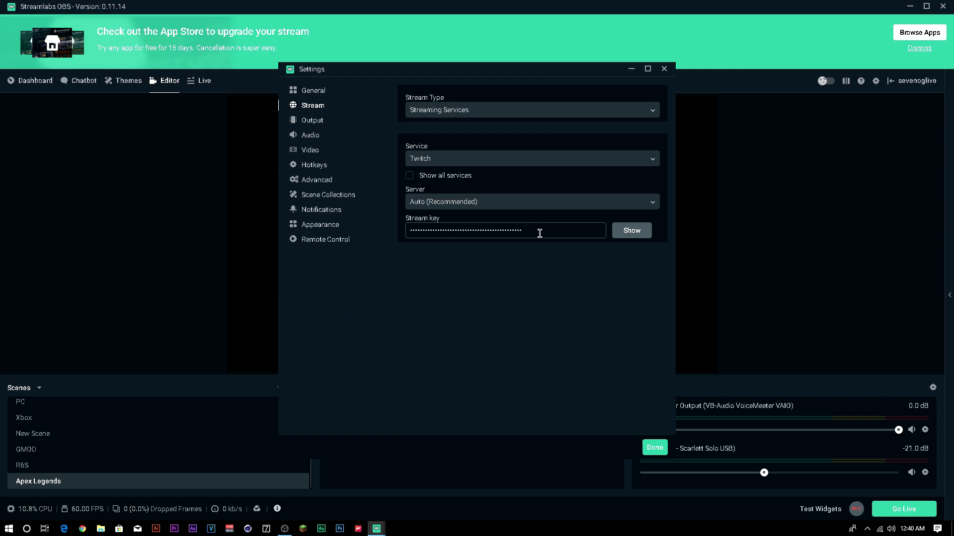
Put Output Mode on Advanced and stream on Audio Track 1.
click(313, 121)
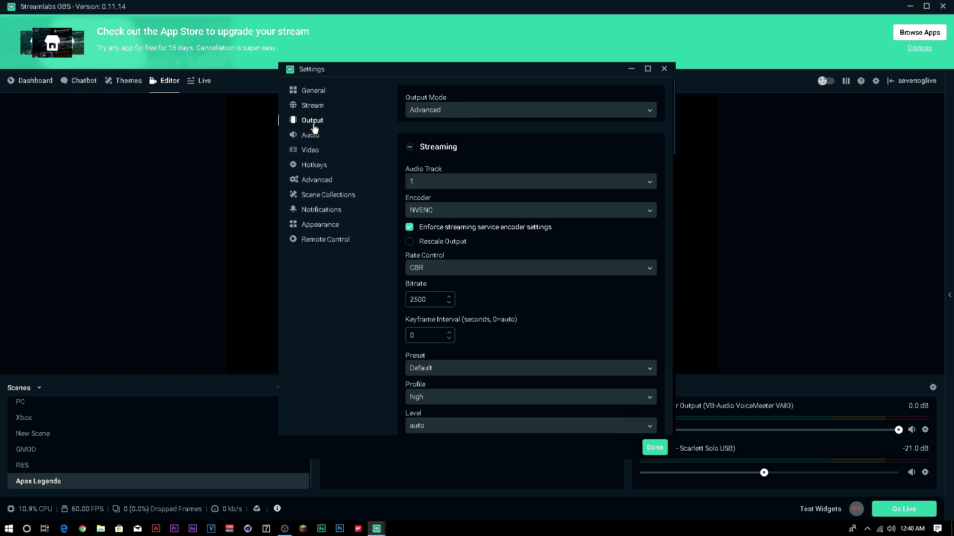
click(442, 113)
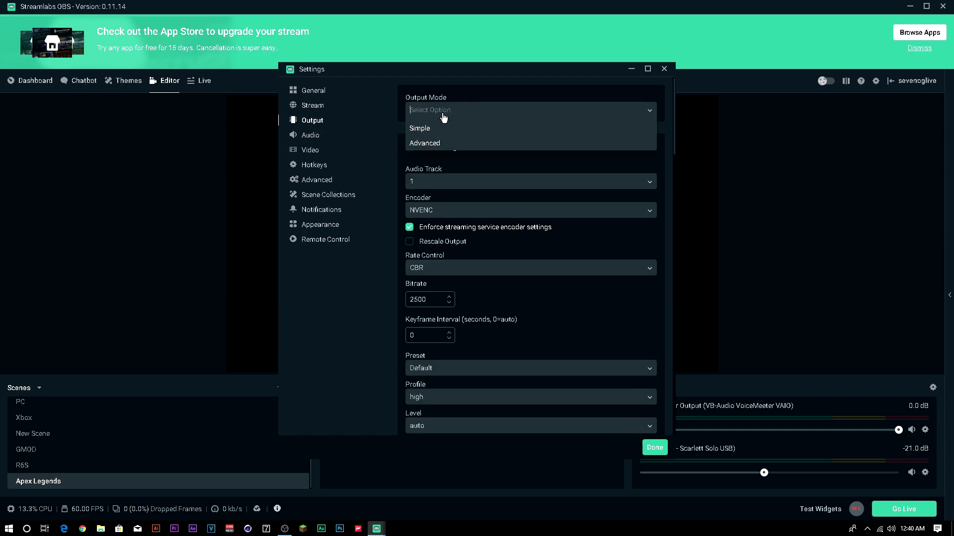
click(421, 148)
click(466, 115)
click(427, 133)
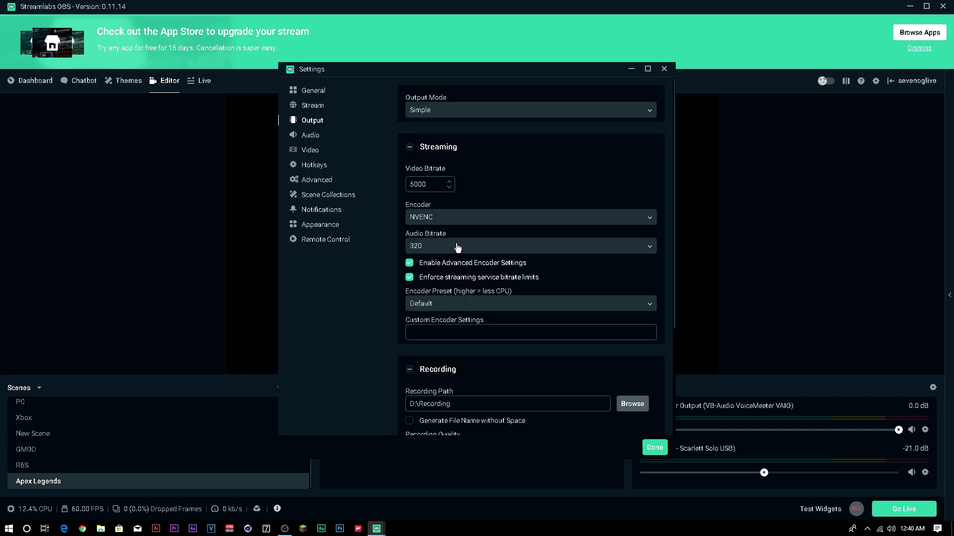
scroll(464, 318, down, 3)
scroll(447, 343, up, 3)
click(416, 110)
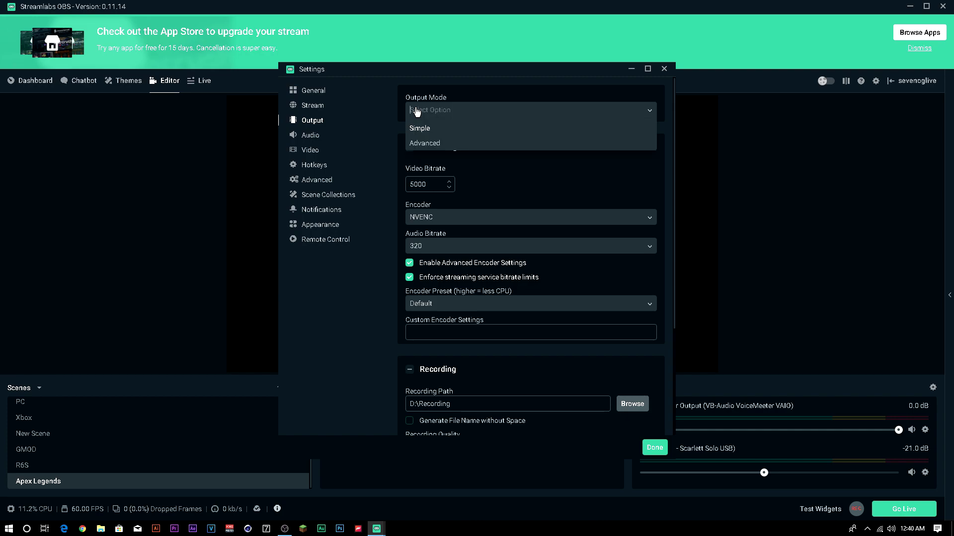
click(418, 145)
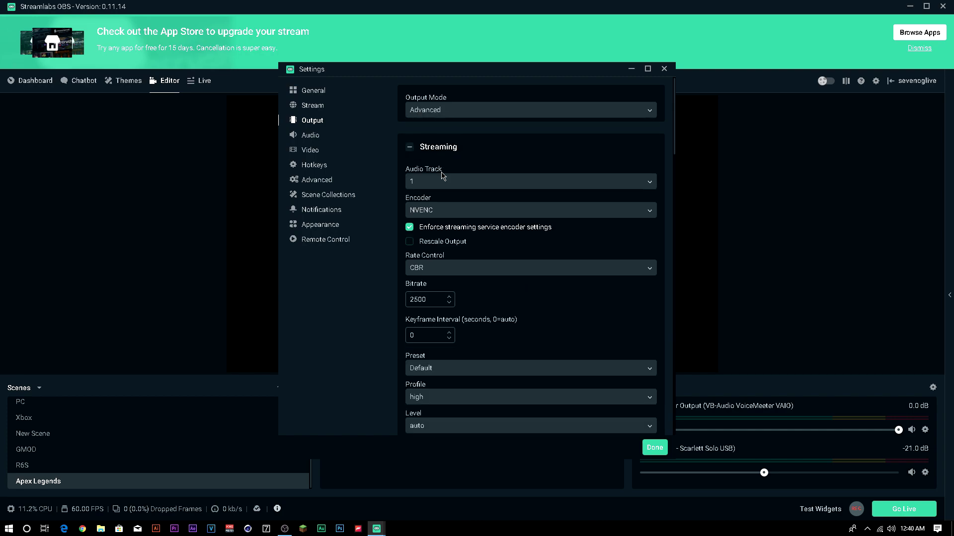
click(455, 183)
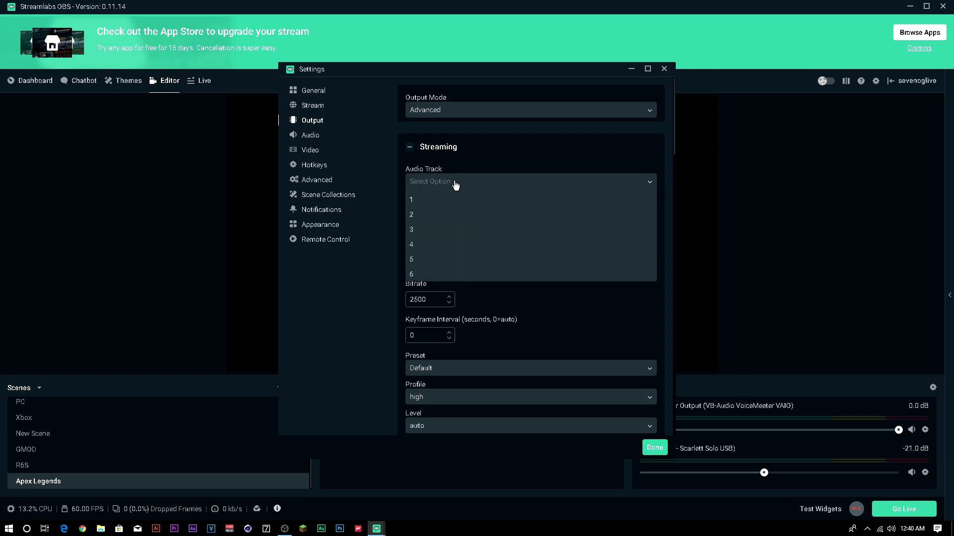
click(649, 184)
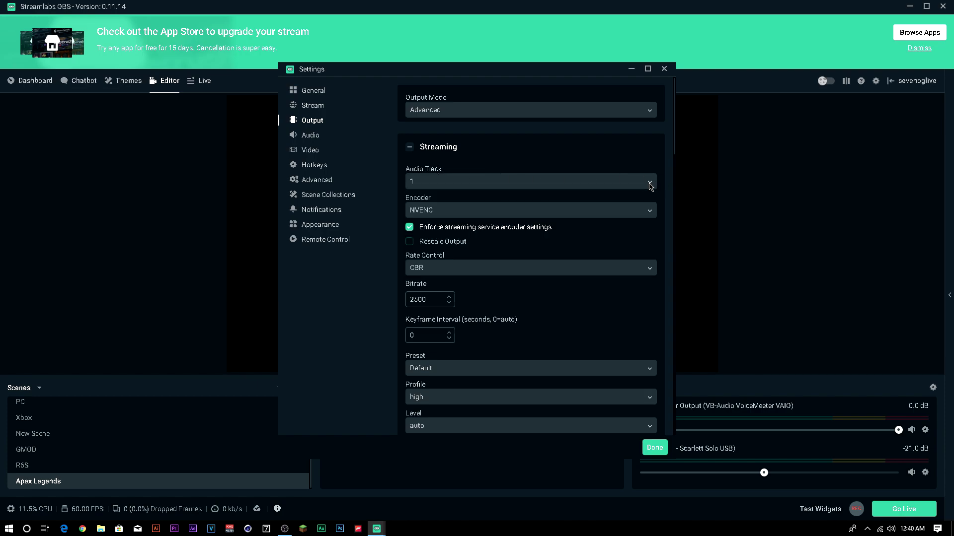
click(455, 214)
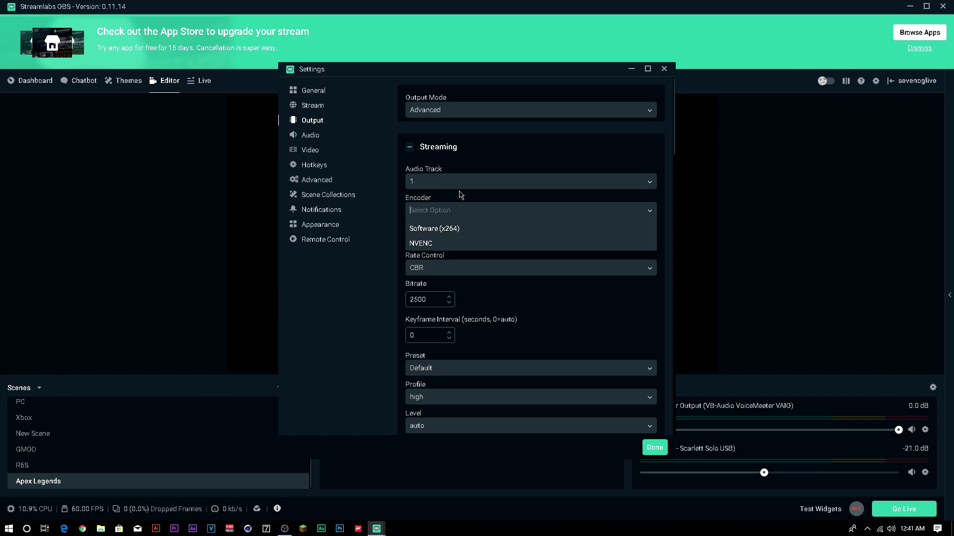
Use the NVENC encoder with CBR rate control at 2500 bitrate.
click(651, 213)
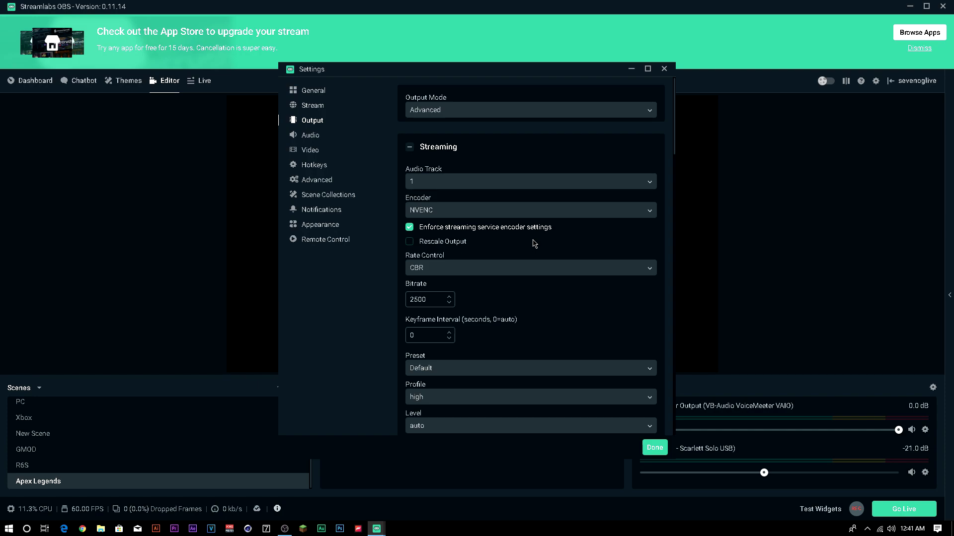
click(423, 269)
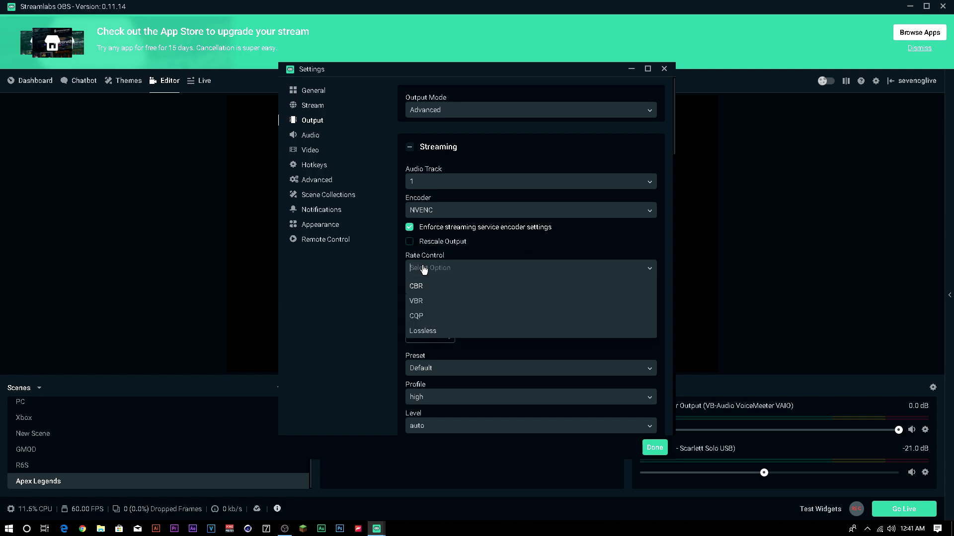
click(420, 292)
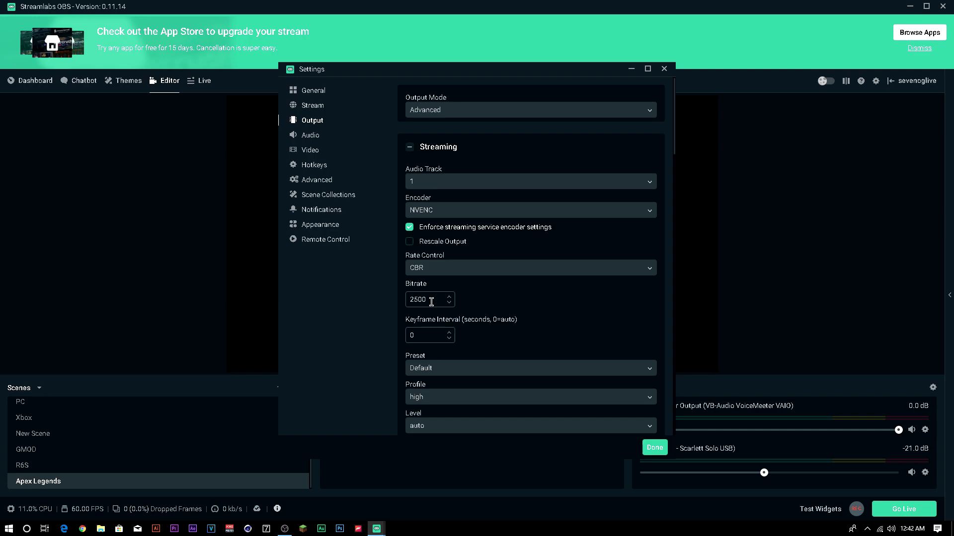
Set the NVENC preset to High Quality, profile high and level auto.
scroll(426, 313, down, 1)
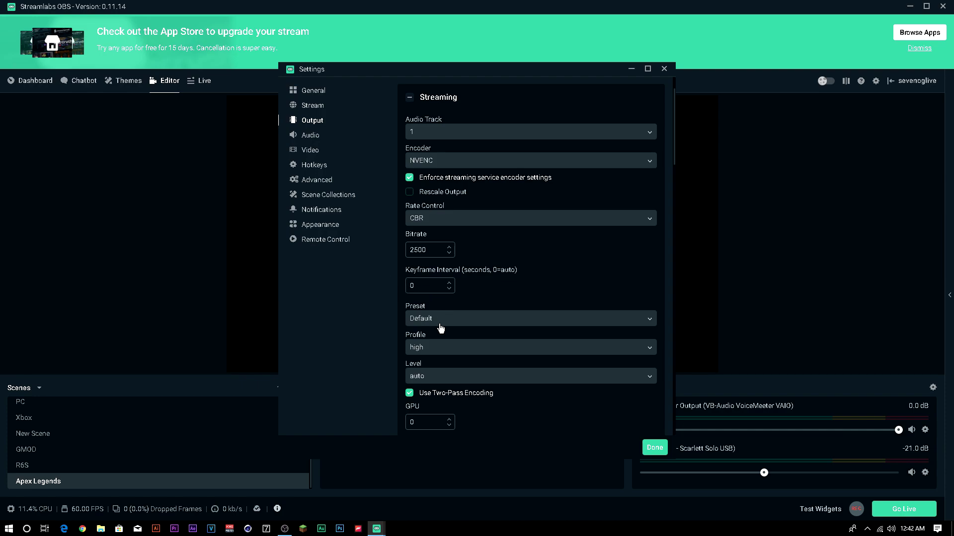
scroll(439, 325, down, 2)
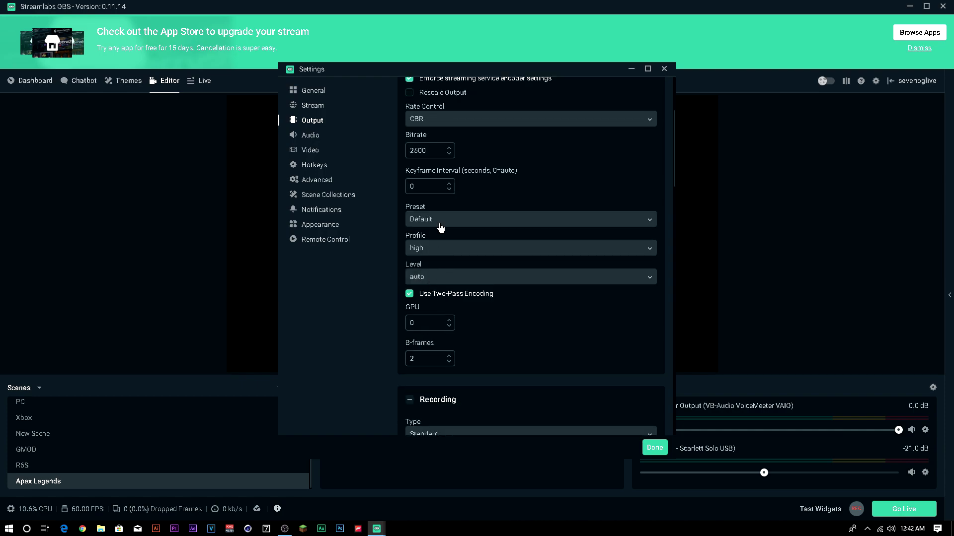
click(441, 227)
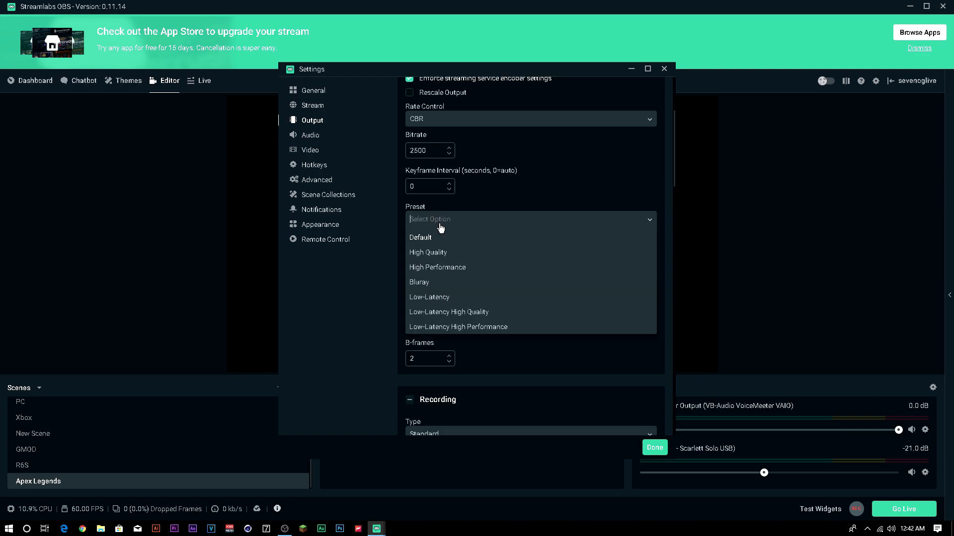
click(427, 253)
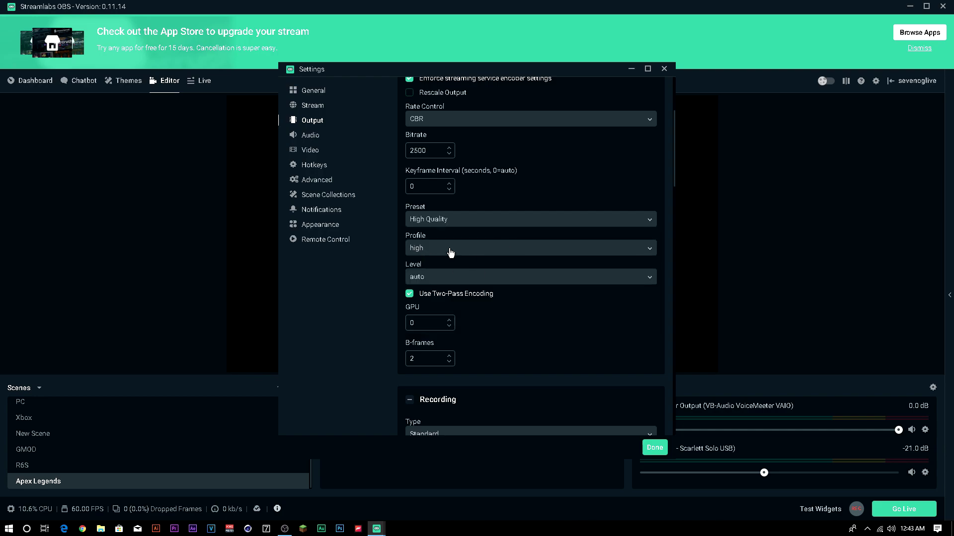
click(450, 249)
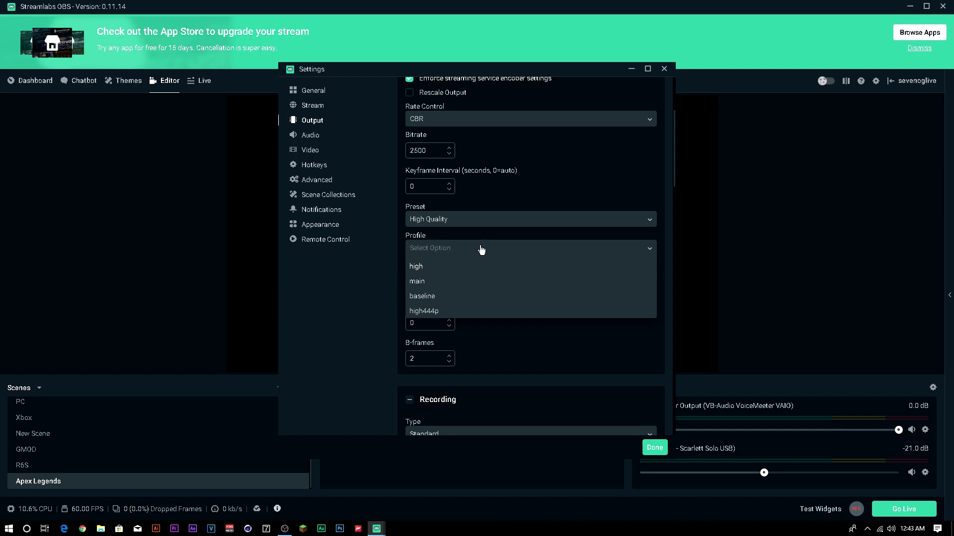
click(619, 266)
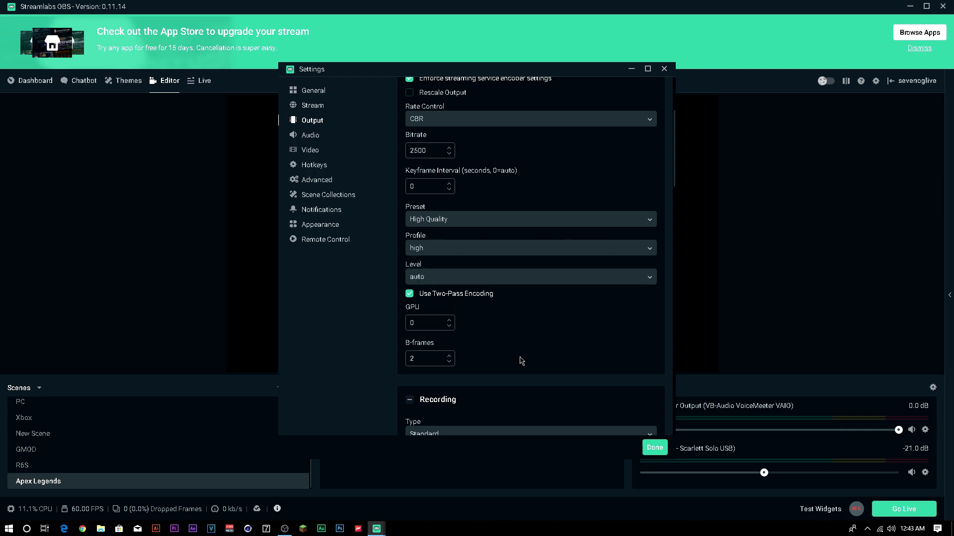
click(451, 276)
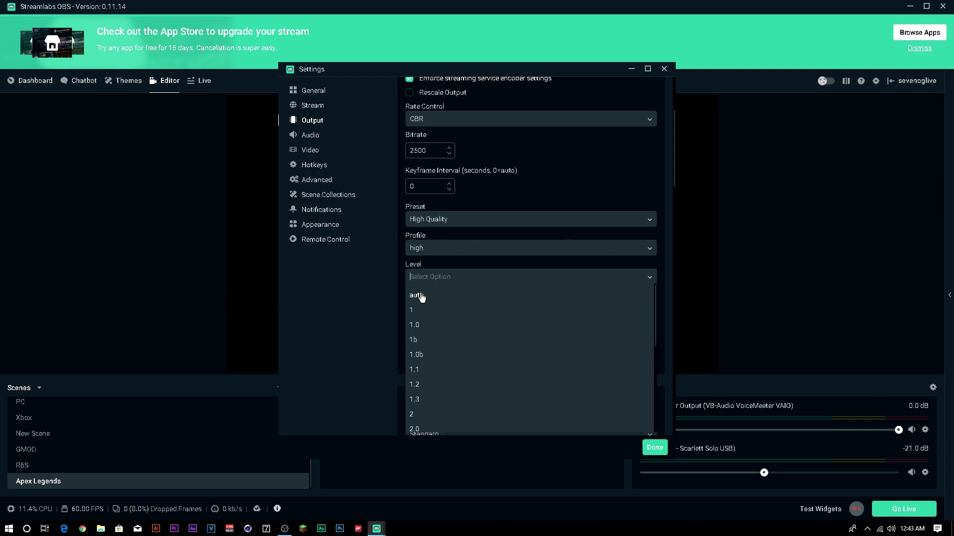
scroll(452, 339, down, 3)
scroll(452, 339, down, 3)
scroll(440, 311, up, 6)
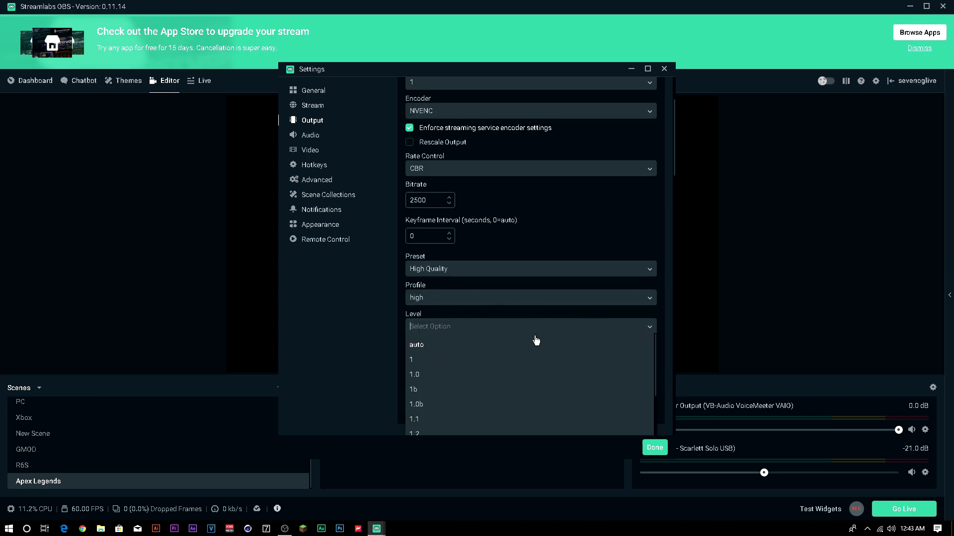
click(652, 331)
scroll(526, 371, down, 2)
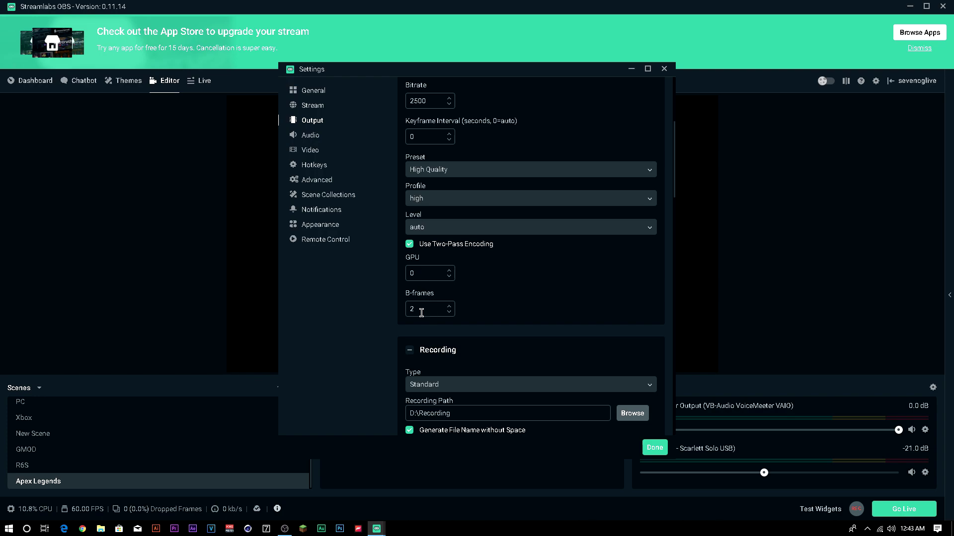
scroll(422, 313, down, 2)
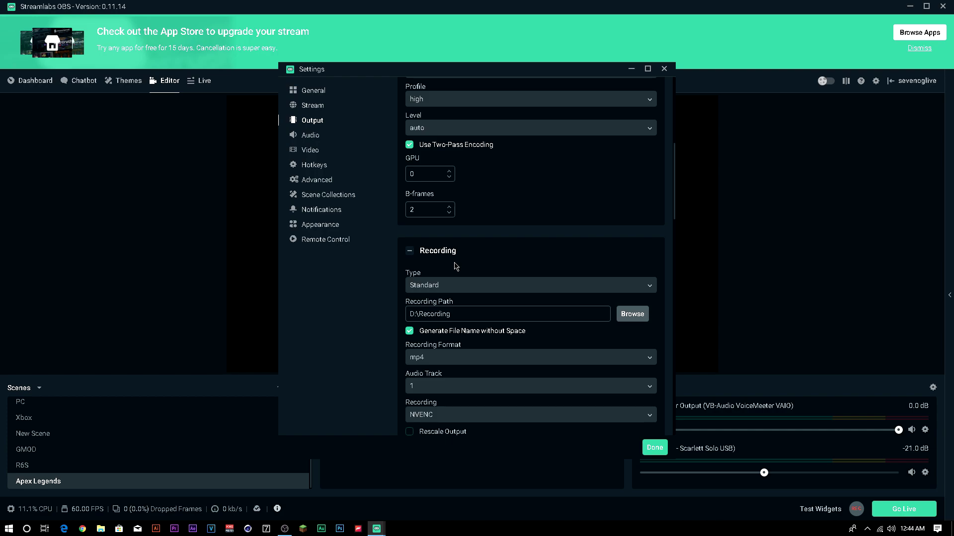
scroll(454, 266, down, 1)
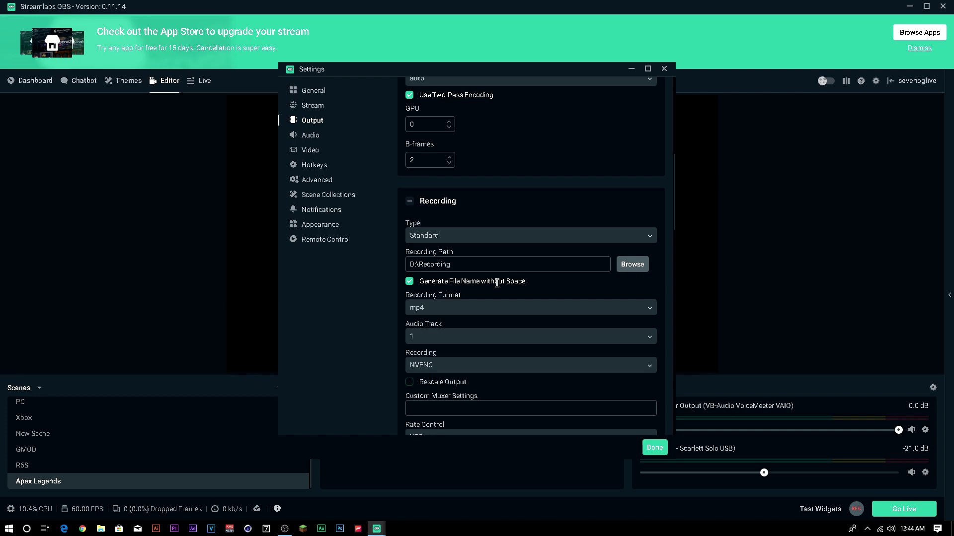
scroll(492, 293, down, 2)
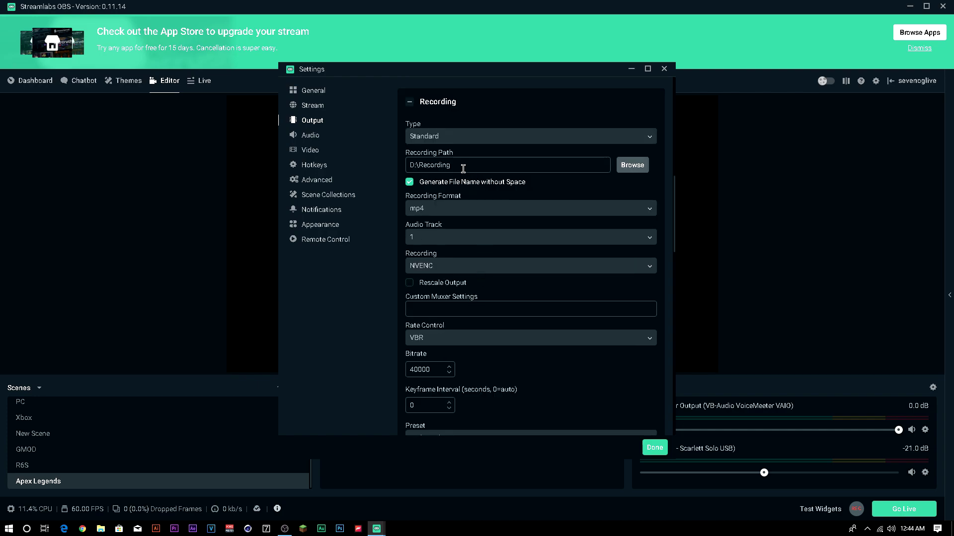
scroll(469, 182, up, 1)
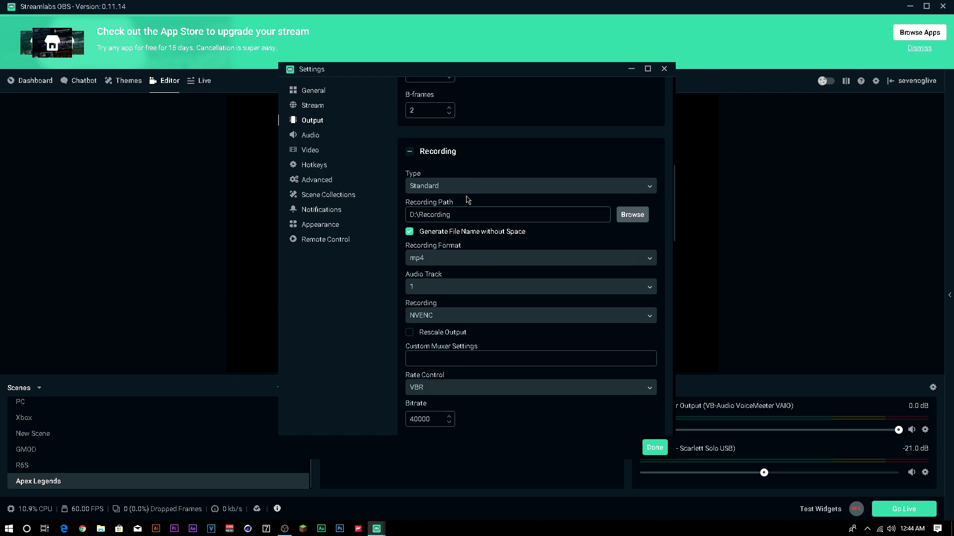
click(444, 191)
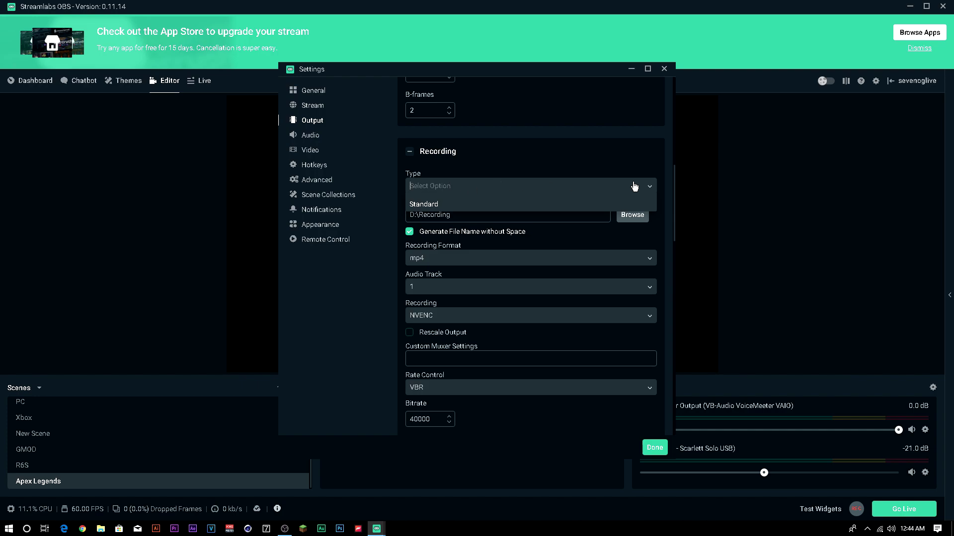
click(636, 187)
click(637, 192)
click(432, 204)
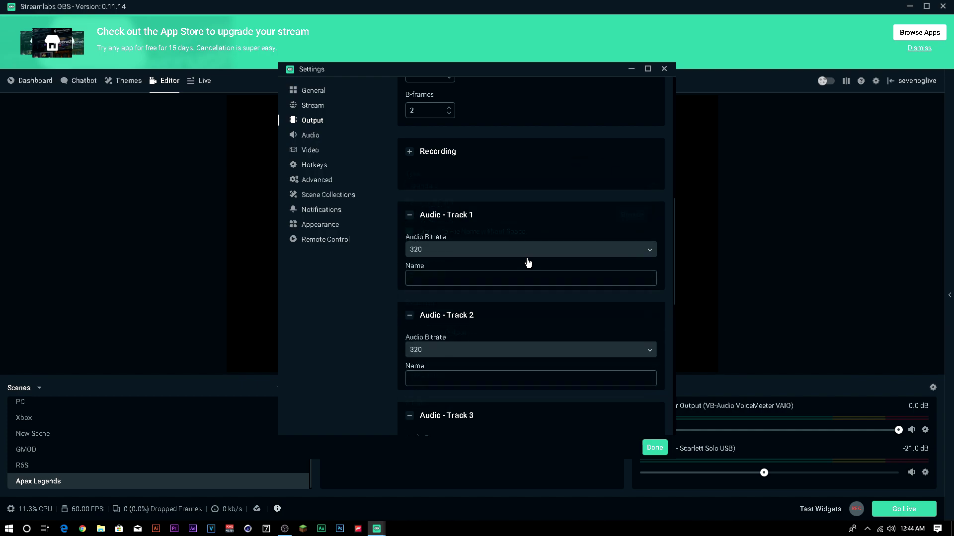
click(412, 157)
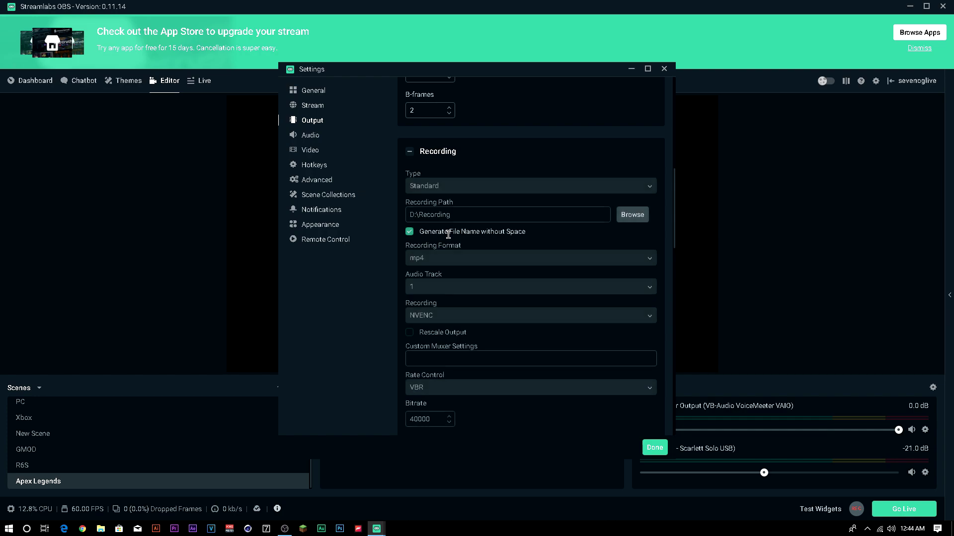
scroll(453, 272, down, 2)
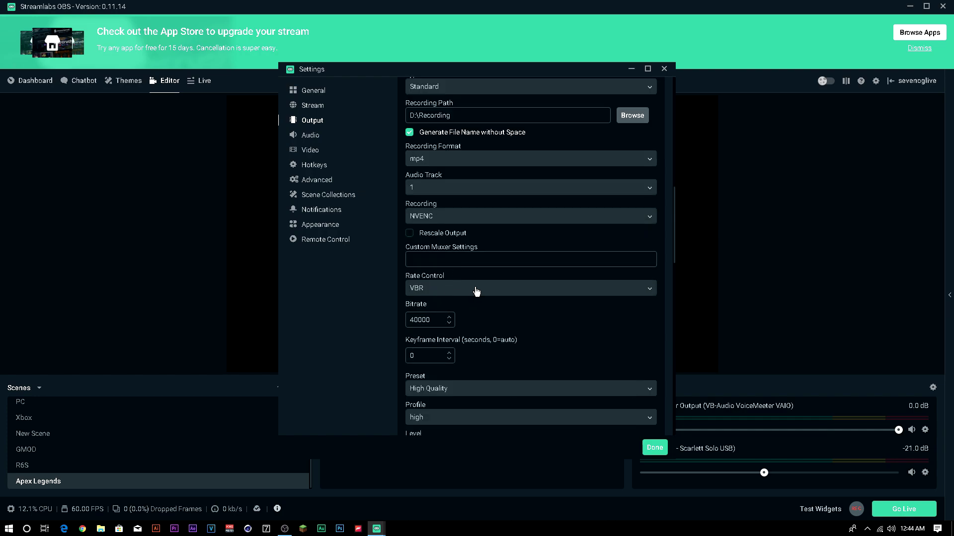
scroll(477, 292, down, 2)
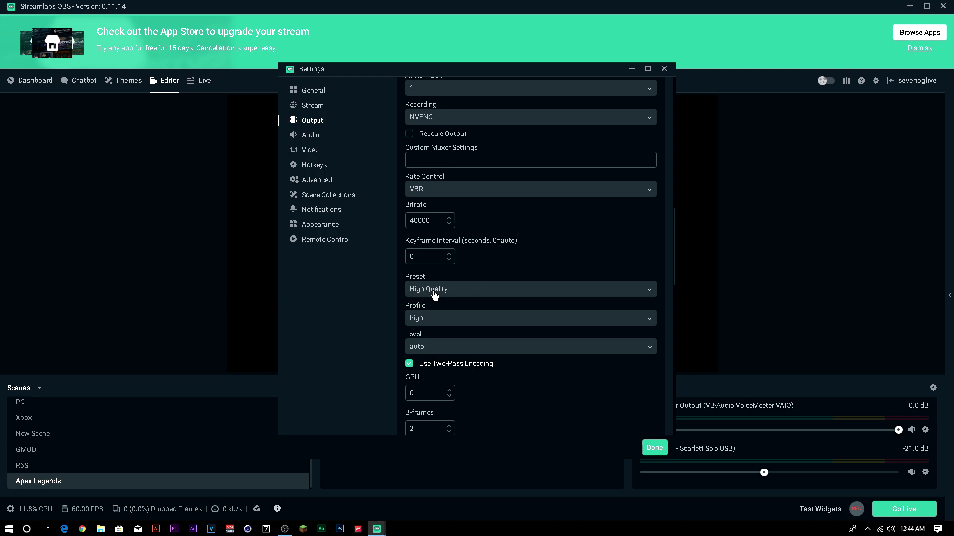
scroll(440, 297, down, 2)
click(448, 298)
scroll(454, 323, down, 1)
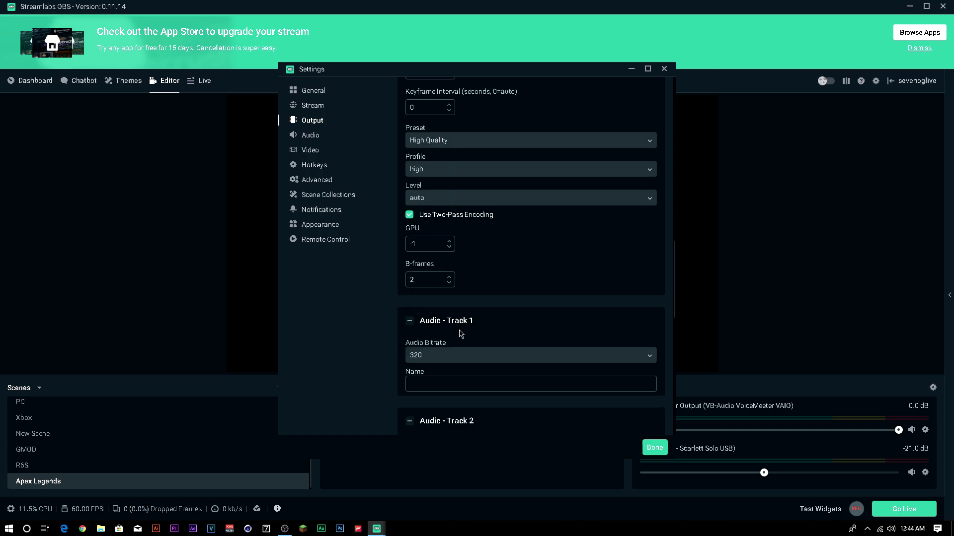
click(449, 246)
click(449, 241)
click(310, 137)
Use Scarlett Solo USB speakers for Desktop Audio and its microphone for Mic/Auxiliary Device 1.
click(469, 111)
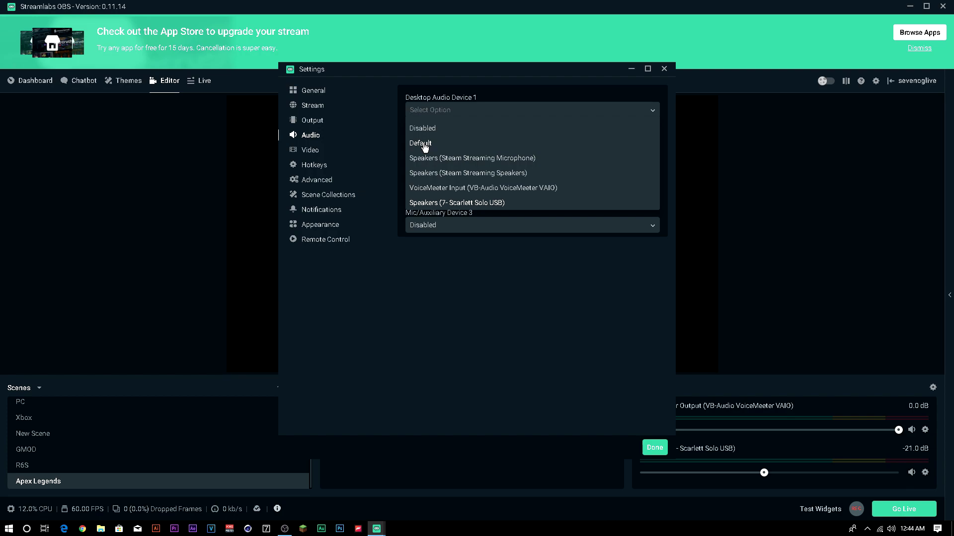
click(442, 255)
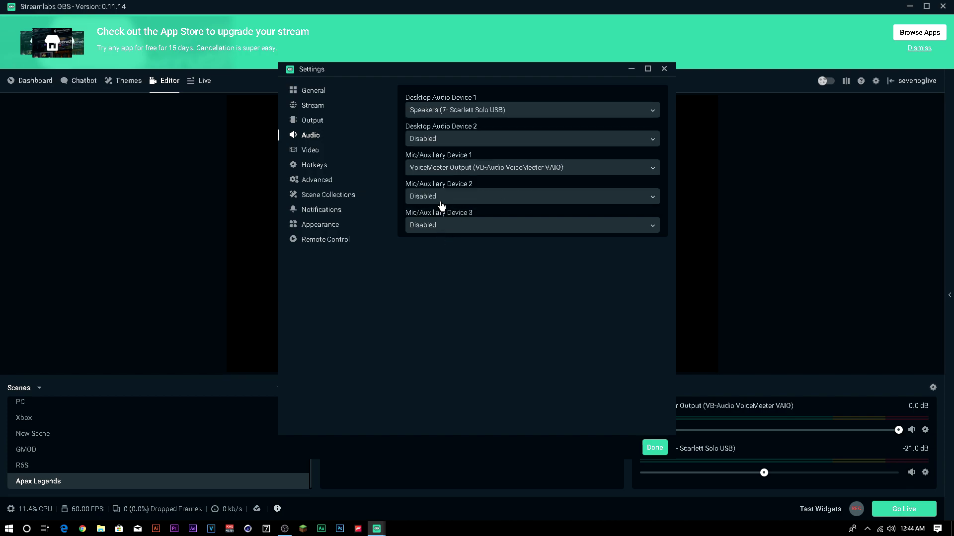
click(451, 171)
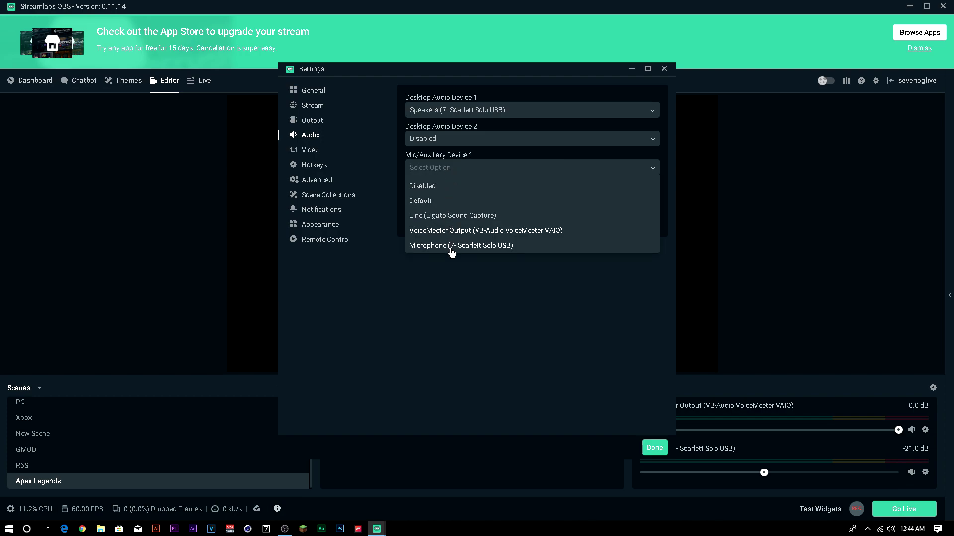
click(483, 244)
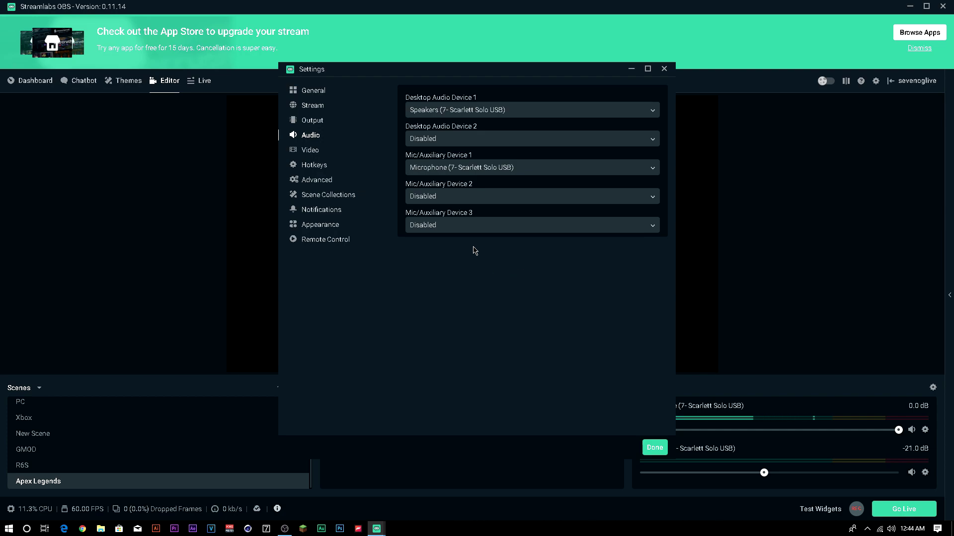
click(447, 172)
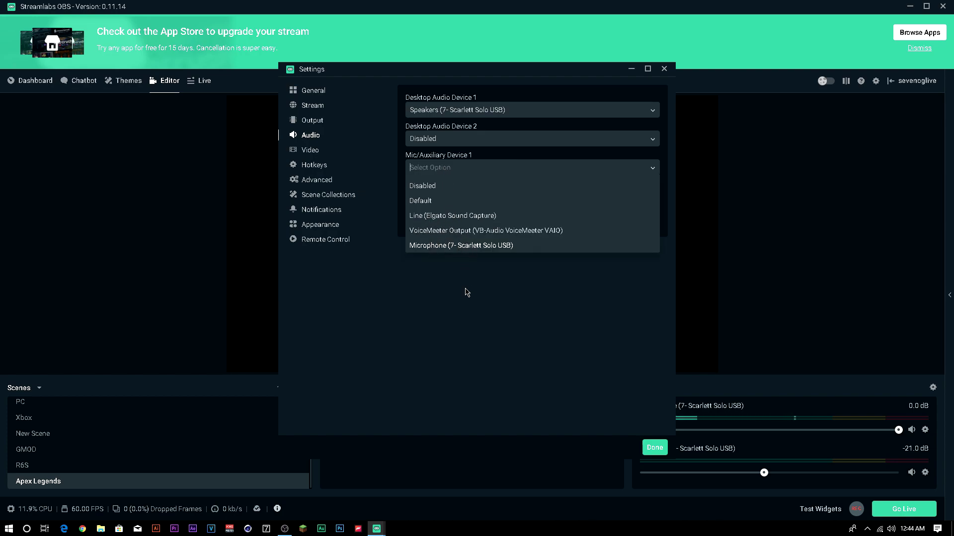
key(Return)
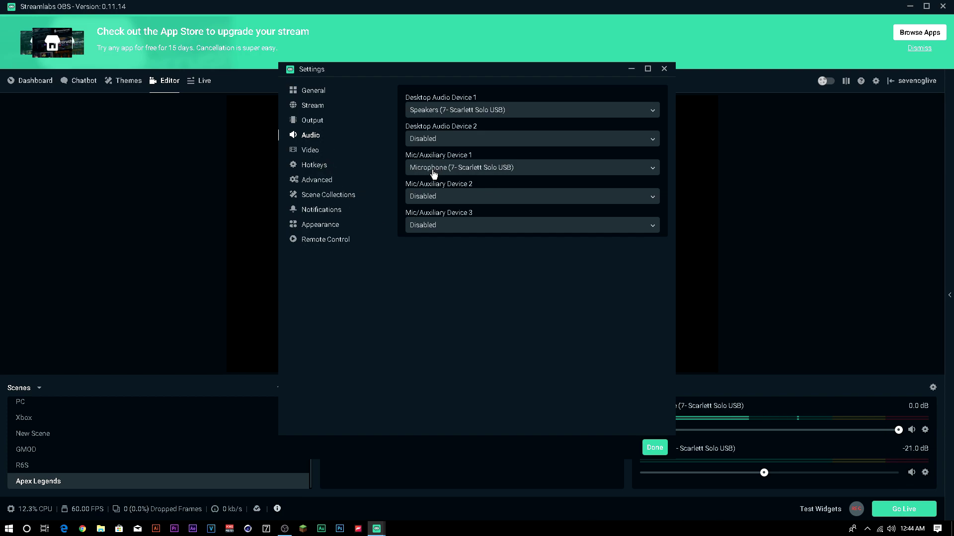
click(311, 151)
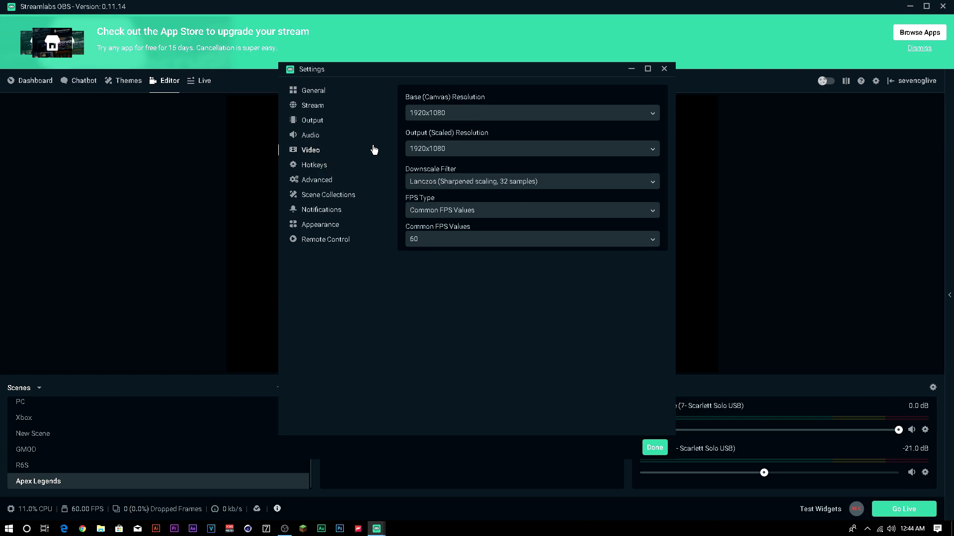
Set base and output resolutions to 1920x1080 with the Lanczos downscale filter.
click(451, 115)
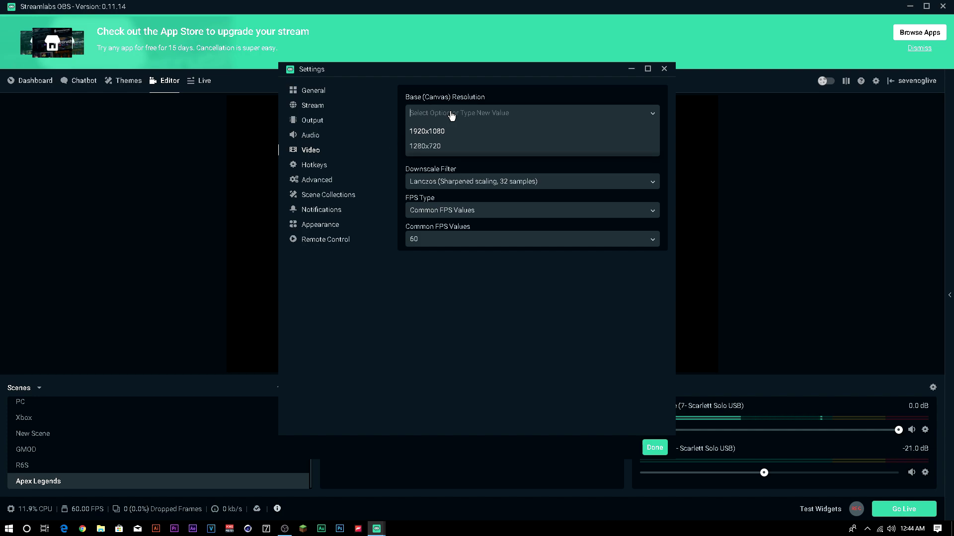
click(423, 131)
click(442, 149)
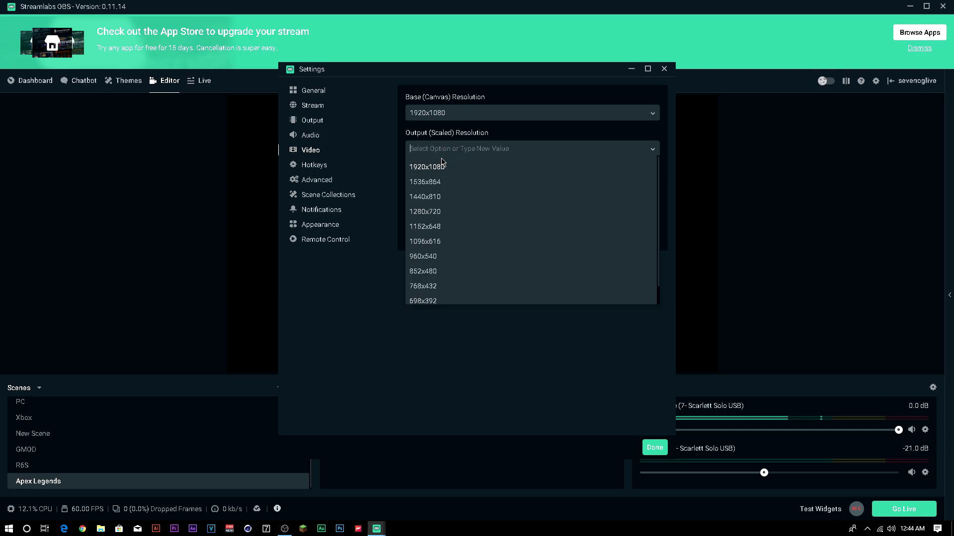
click(436, 169)
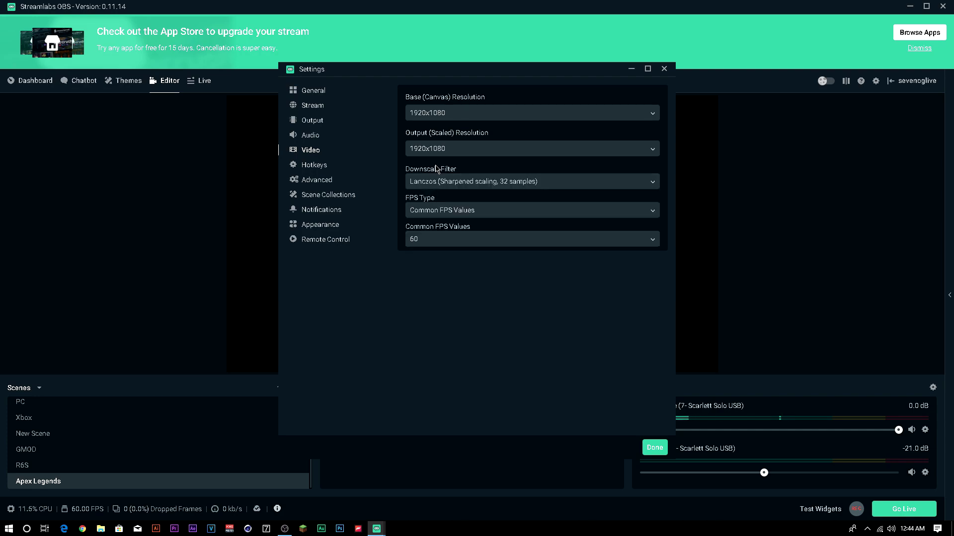
click(481, 184)
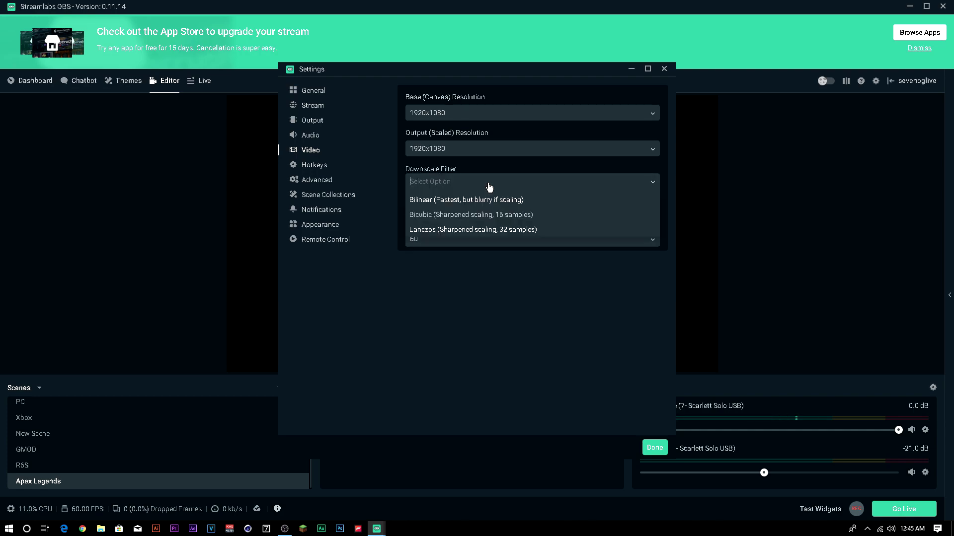
click(478, 231)
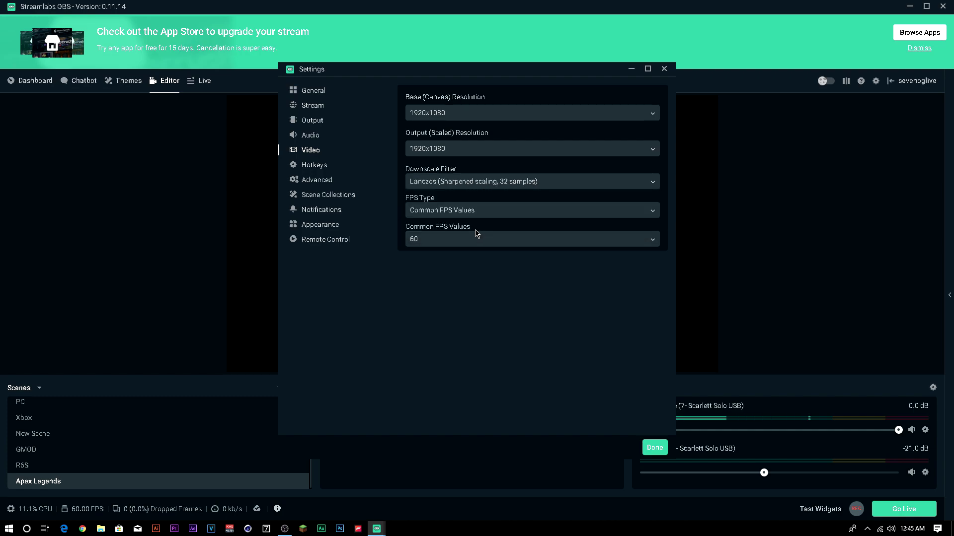
Set the frame rate to 60 using Common FPS Values.
click(443, 214)
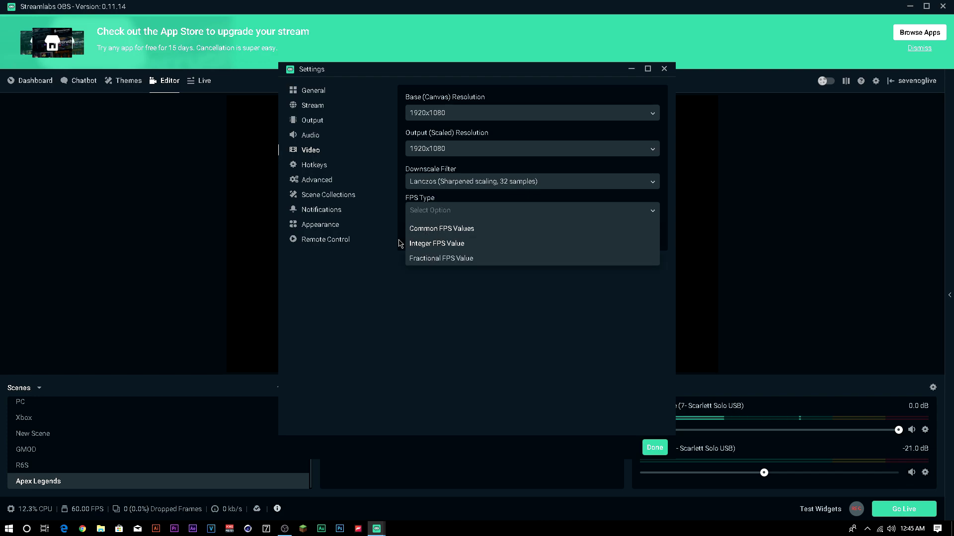
click(417, 235)
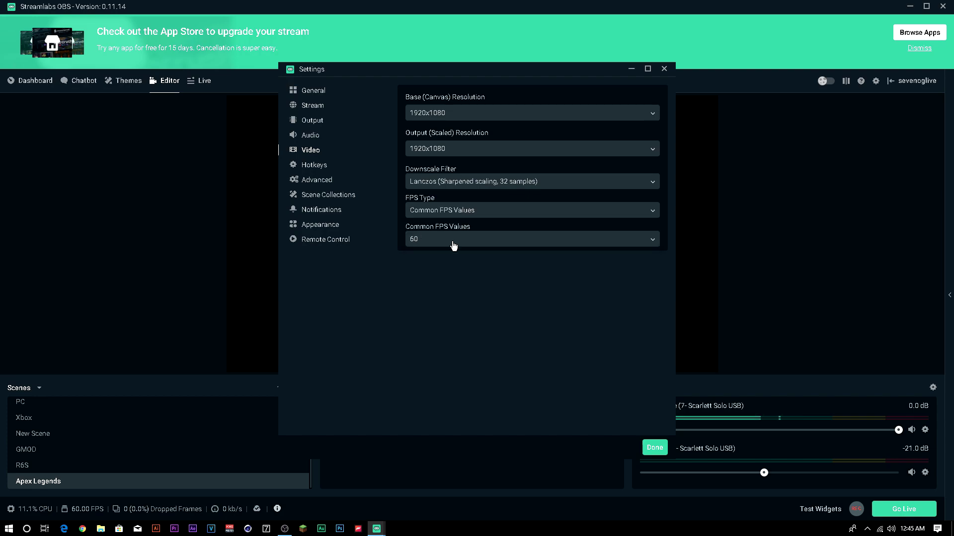
click(449, 242)
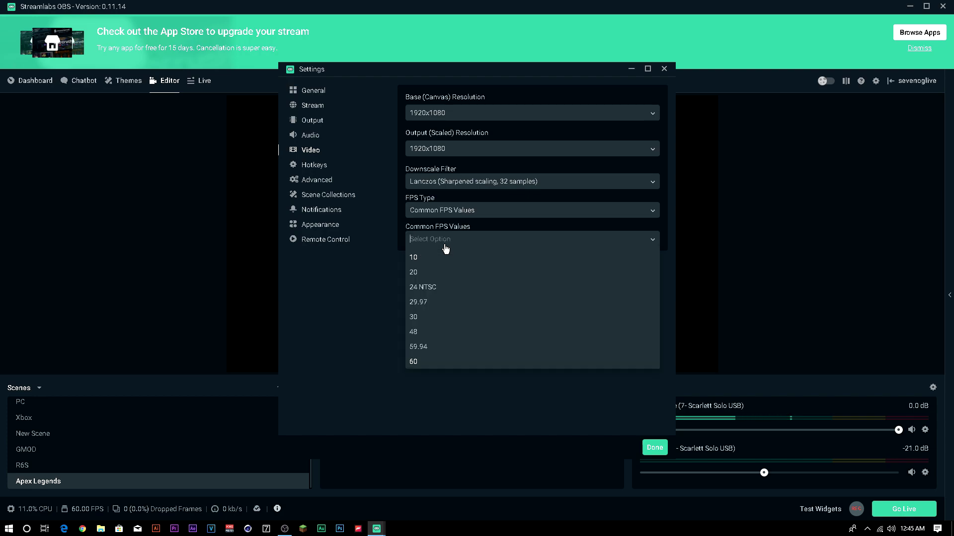
click(416, 362)
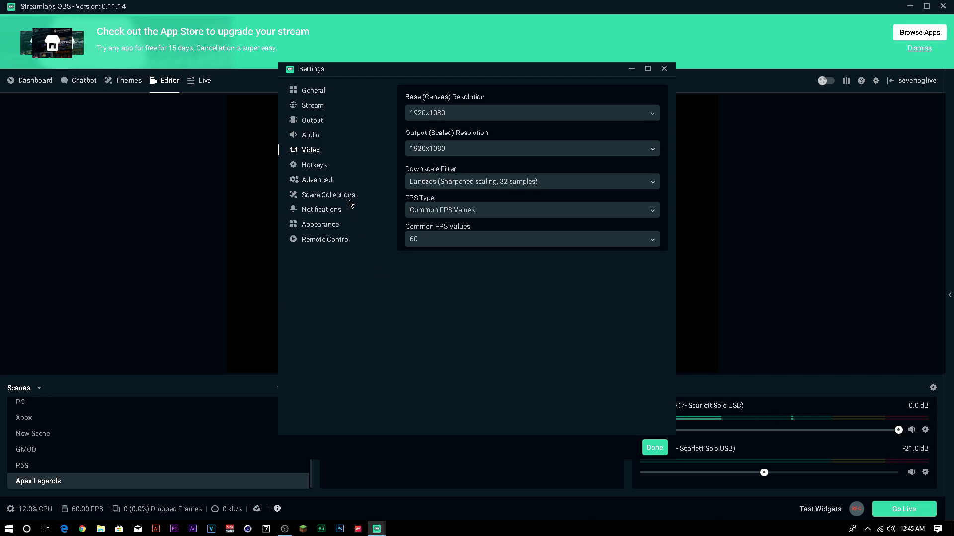
click(318, 169)
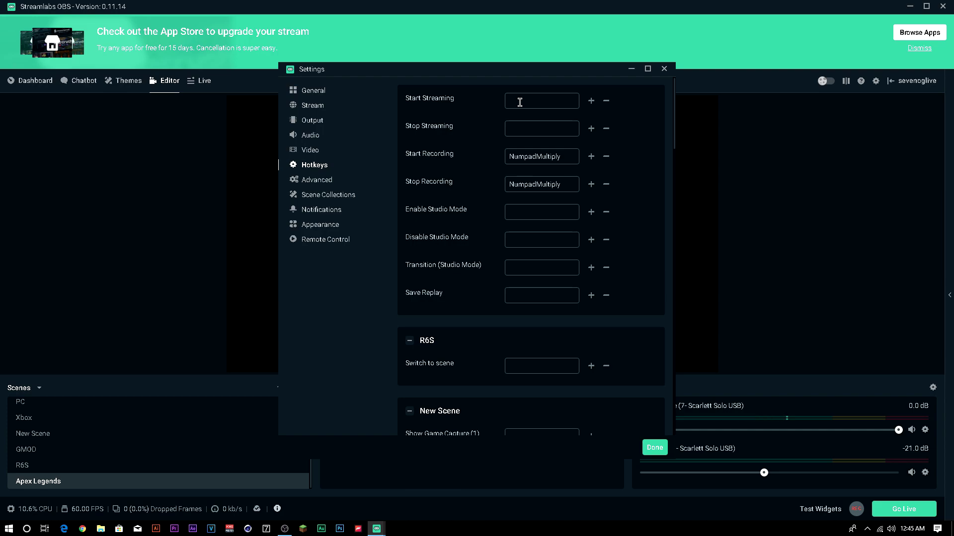
scroll(511, 313, down, 3)
scroll(513, 312, down, 2)
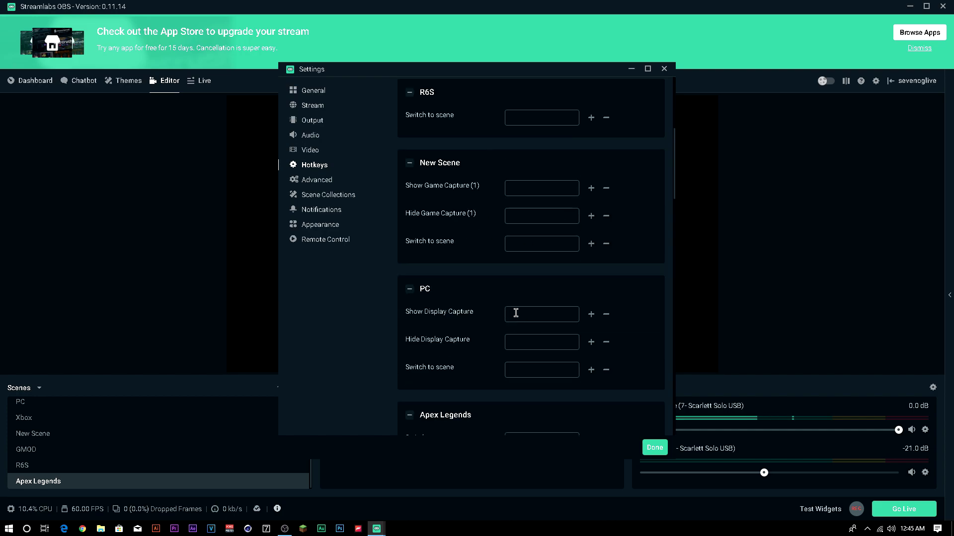
scroll(522, 362, down, 20)
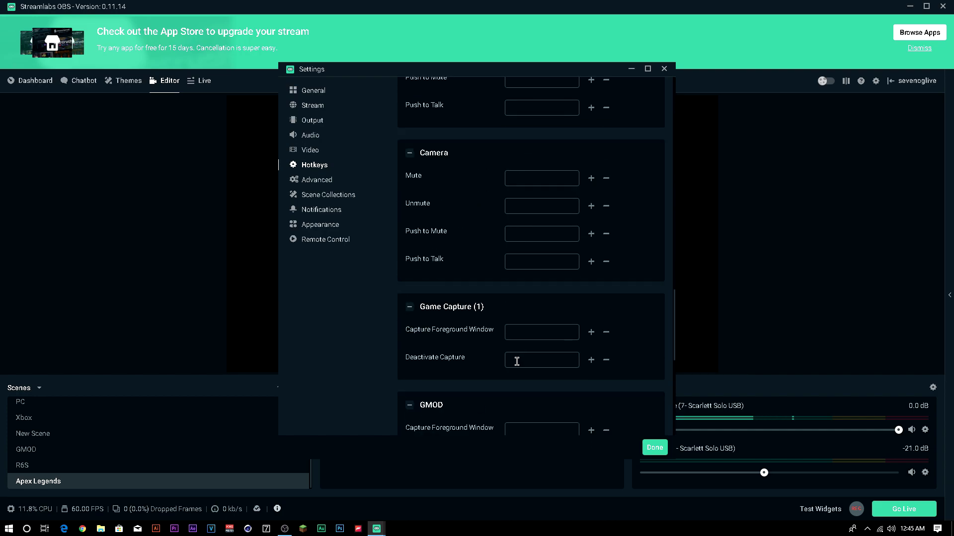
scroll(517, 361, up, 20)
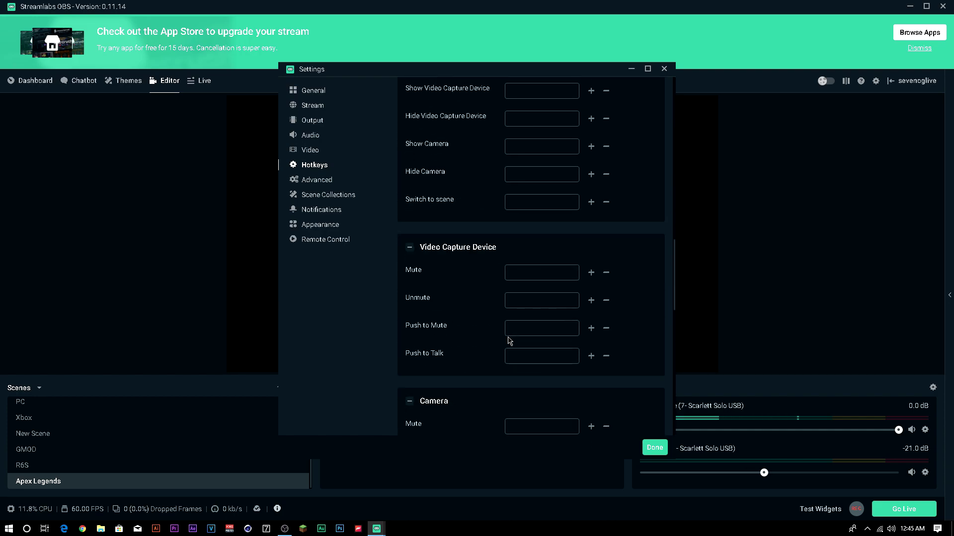
scroll(509, 319, up, 3)
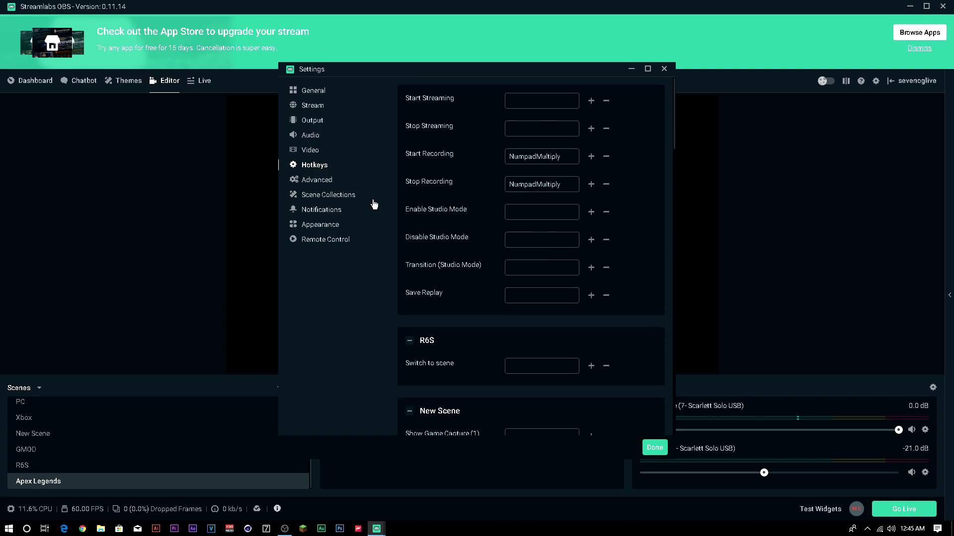
On the Advanced page, keep Normal process priority and NV12 color format.
click(305, 180)
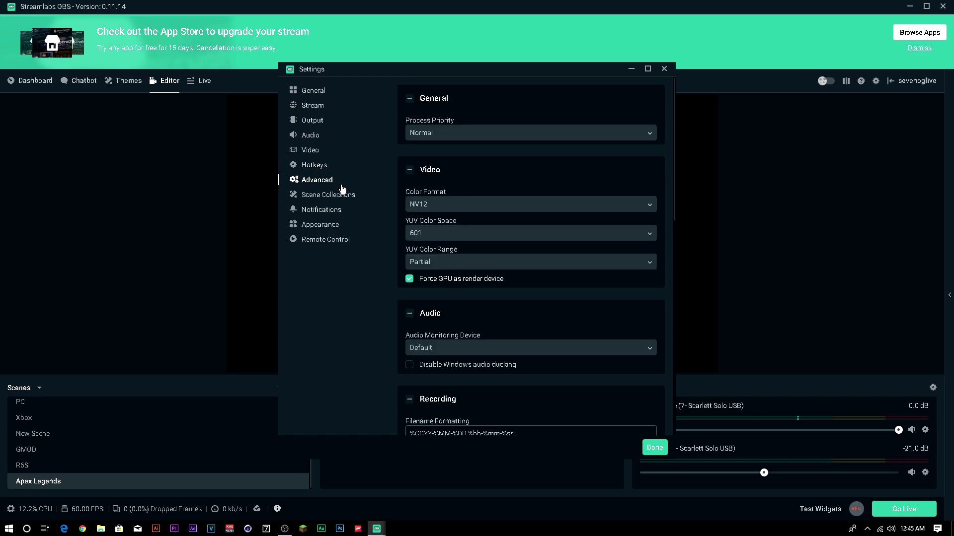
click(448, 138)
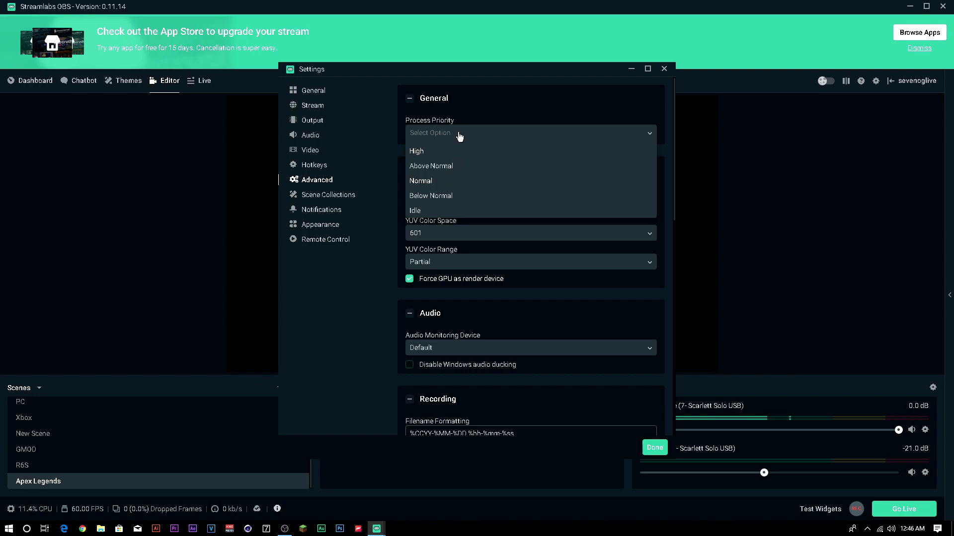
click(647, 119)
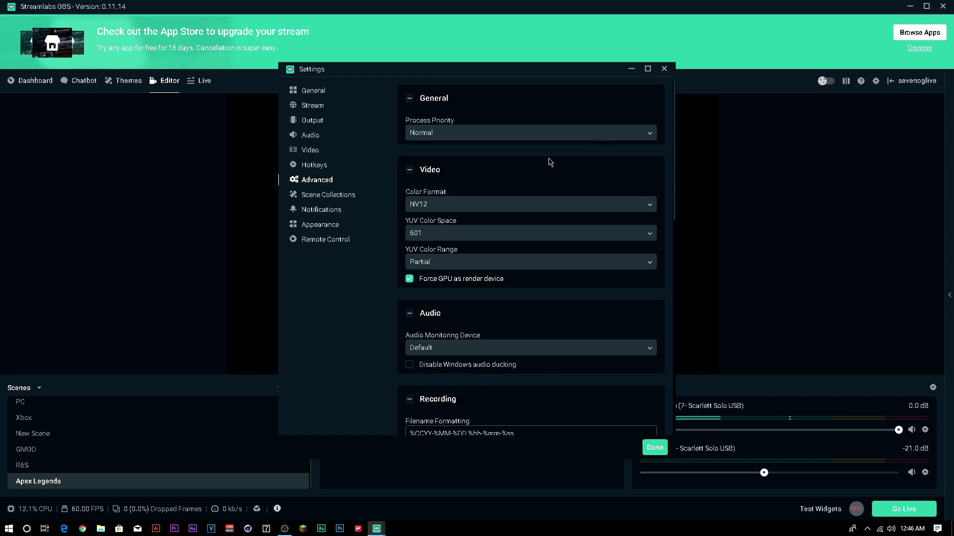
scroll(462, 189, down, 1)
click(449, 156)
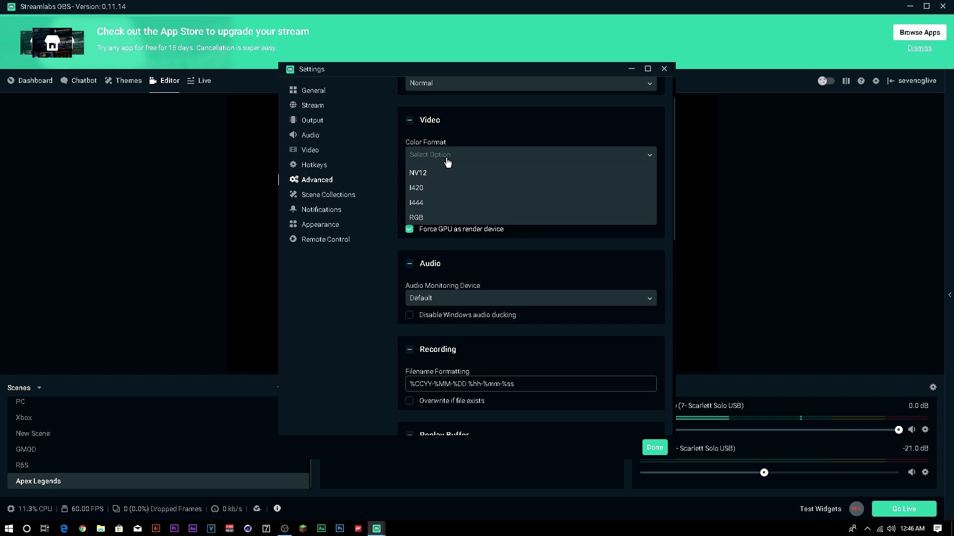
click(476, 172)
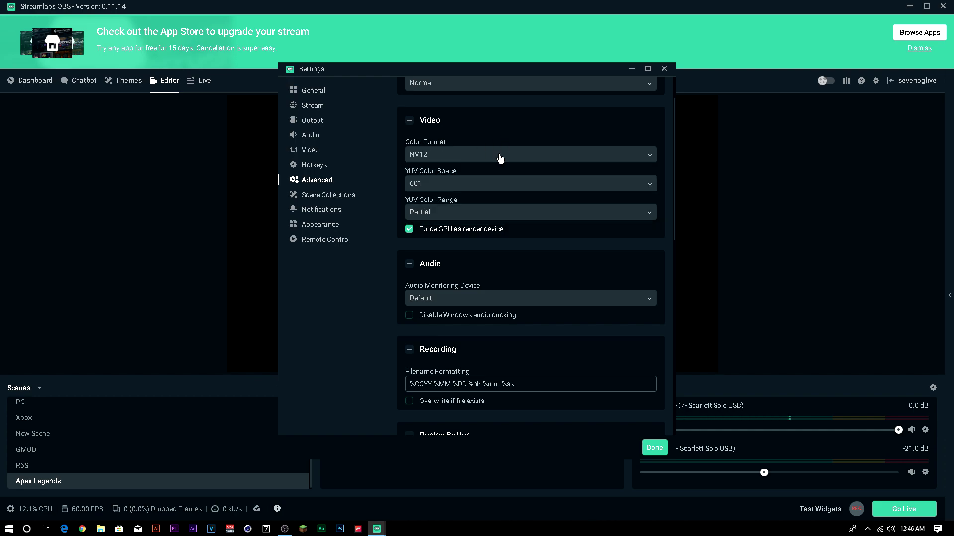
Set YUV color space 709 and Full range, keeping the Default monitoring device.
click(479, 185)
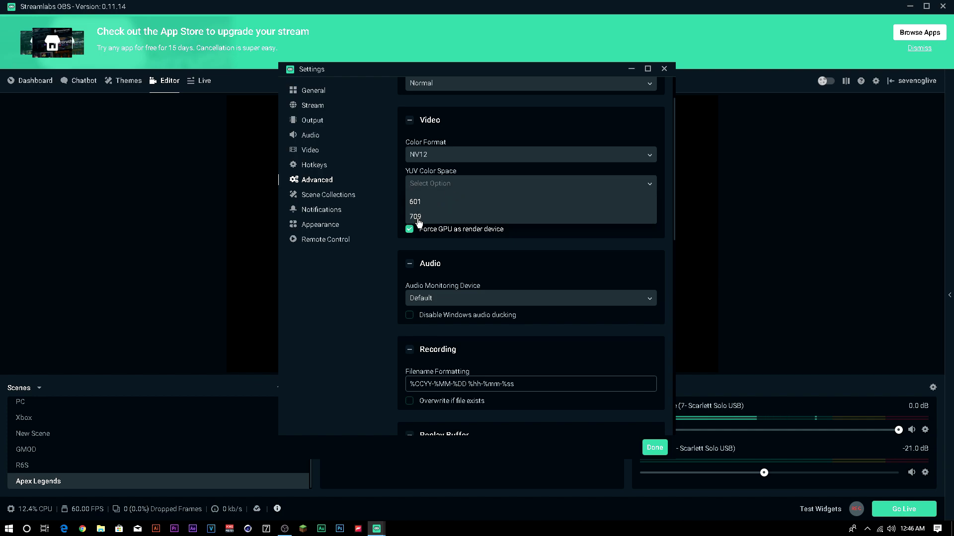
click(416, 217)
click(470, 216)
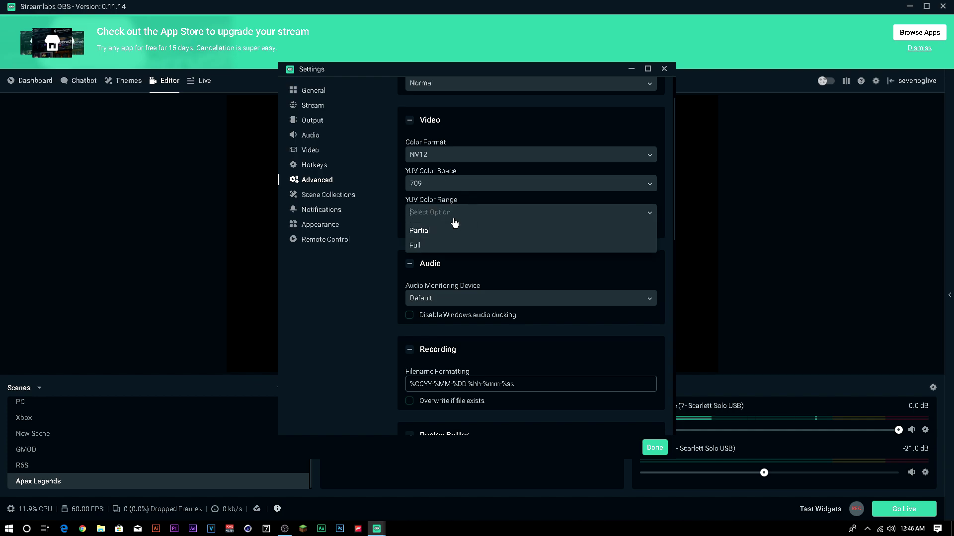
click(414, 246)
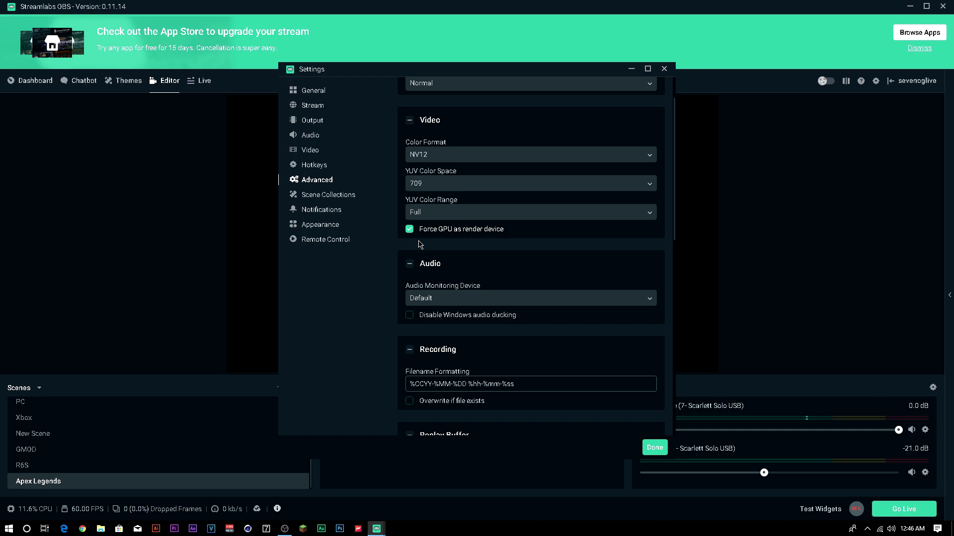
scroll(484, 262, down, 1)
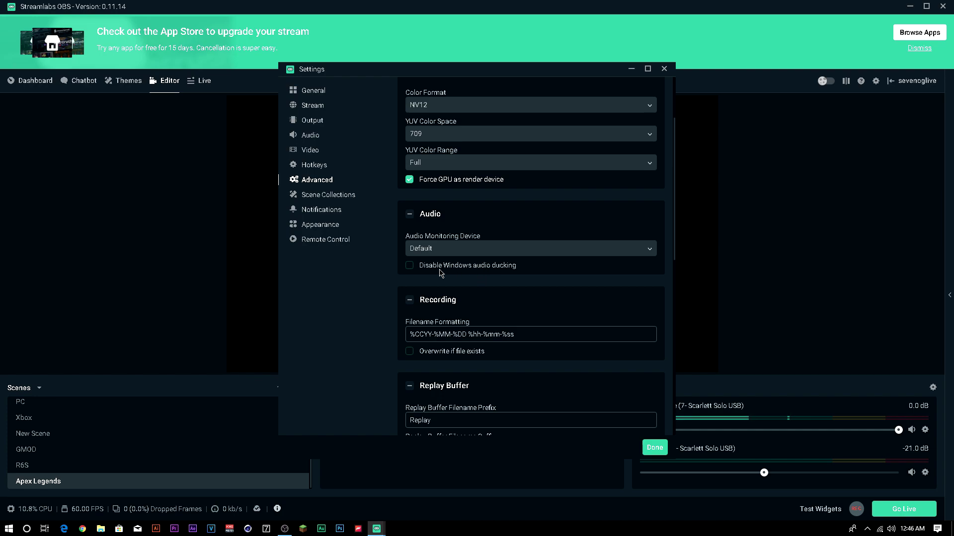
click(434, 254)
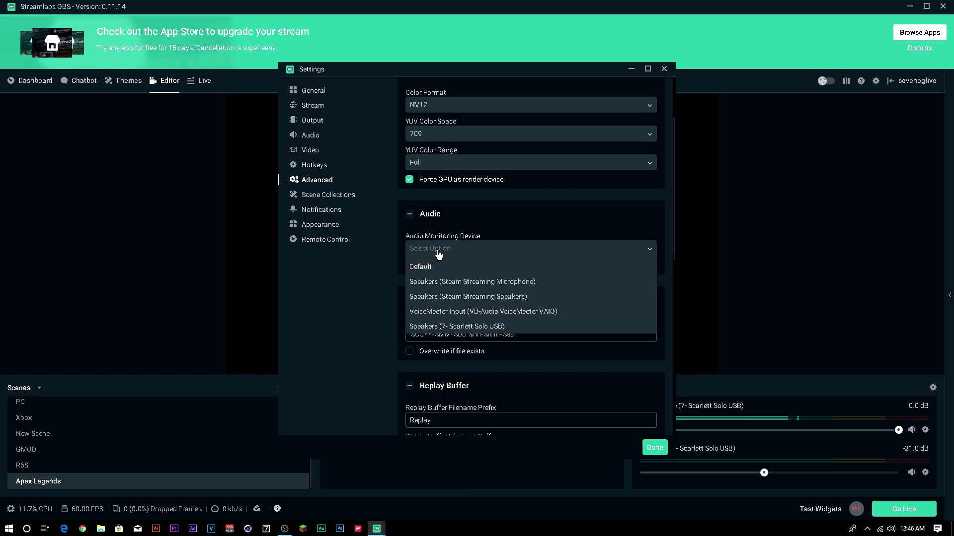
click(498, 224)
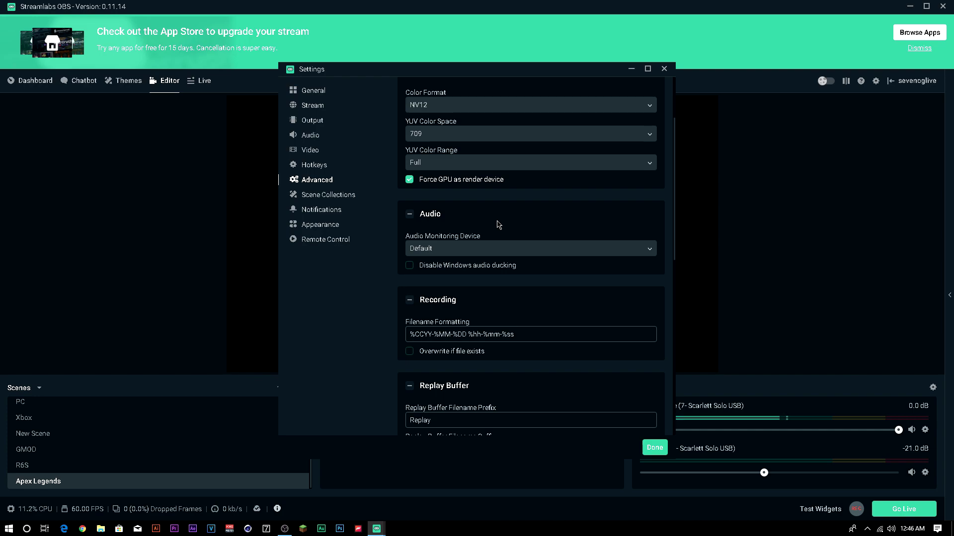
scroll(525, 303, down, 1)
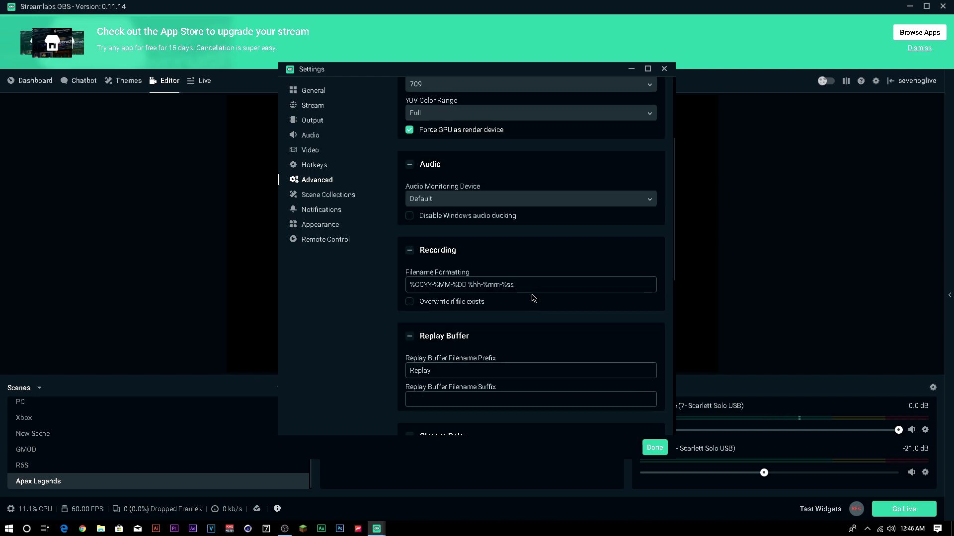
scroll(438, 348, down, 1)
scroll(438, 359, down, 2)
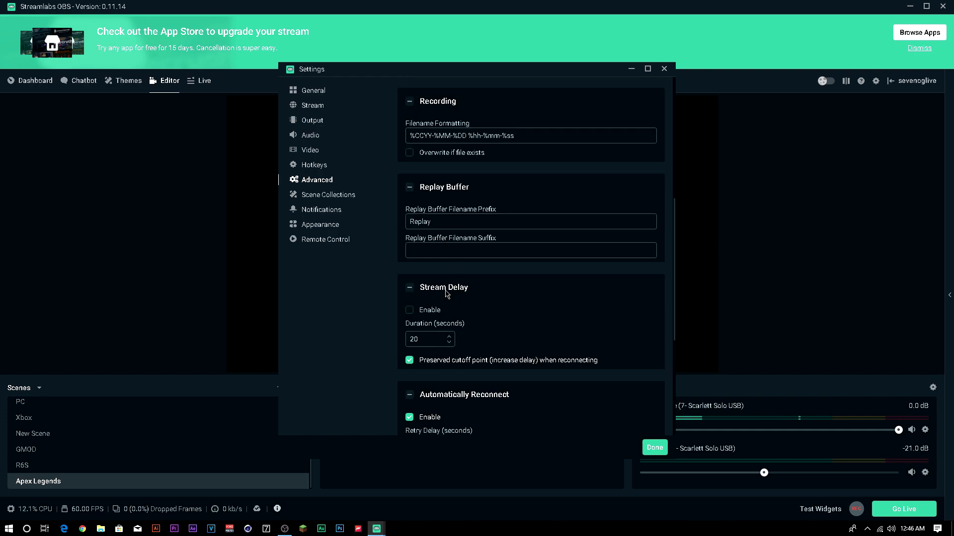
scroll(441, 348, down, 1)
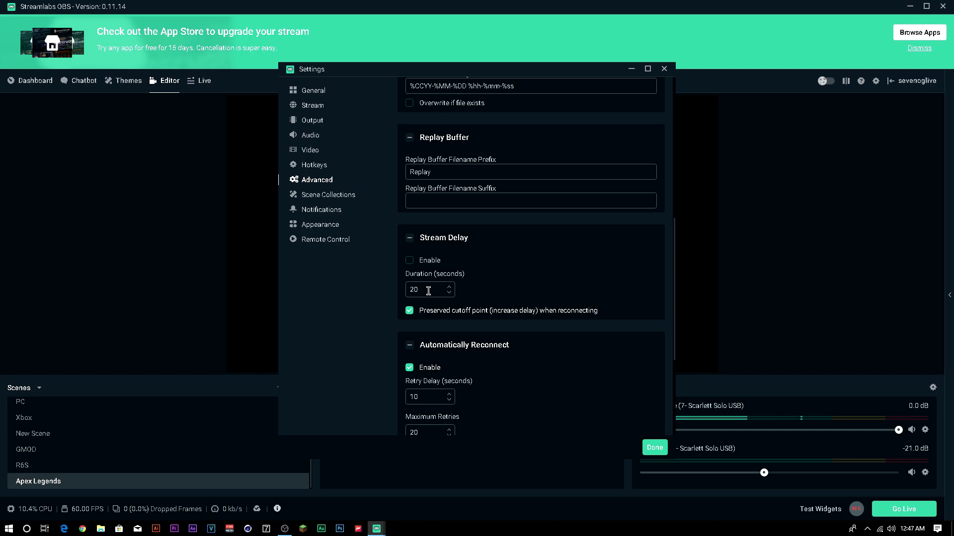
scroll(428, 291, down, 1)
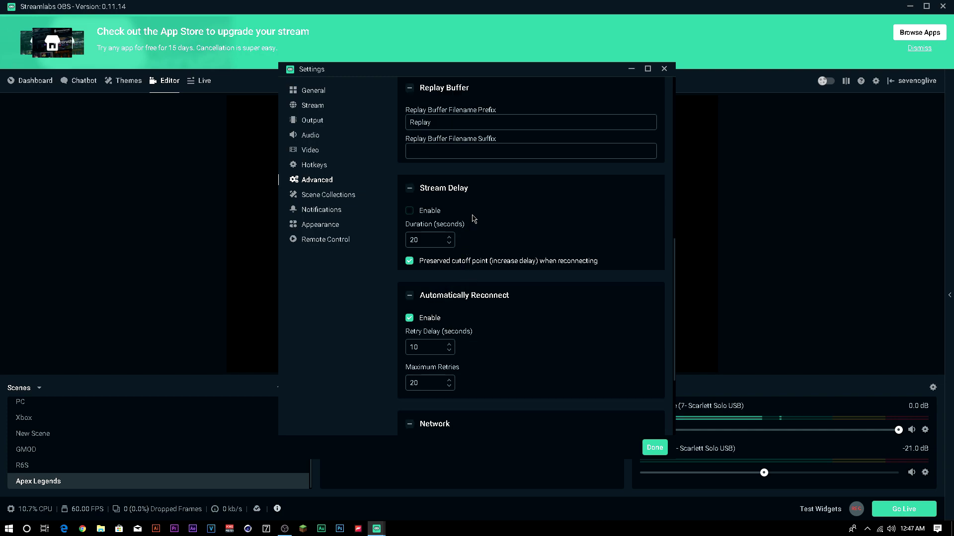
scroll(503, 311, down, 2)
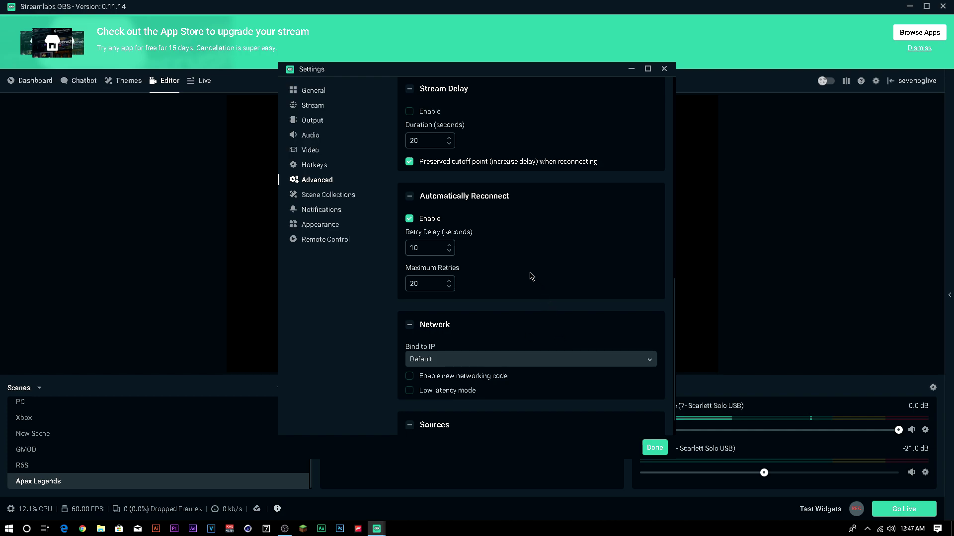
scroll(486, 276, down, 1)
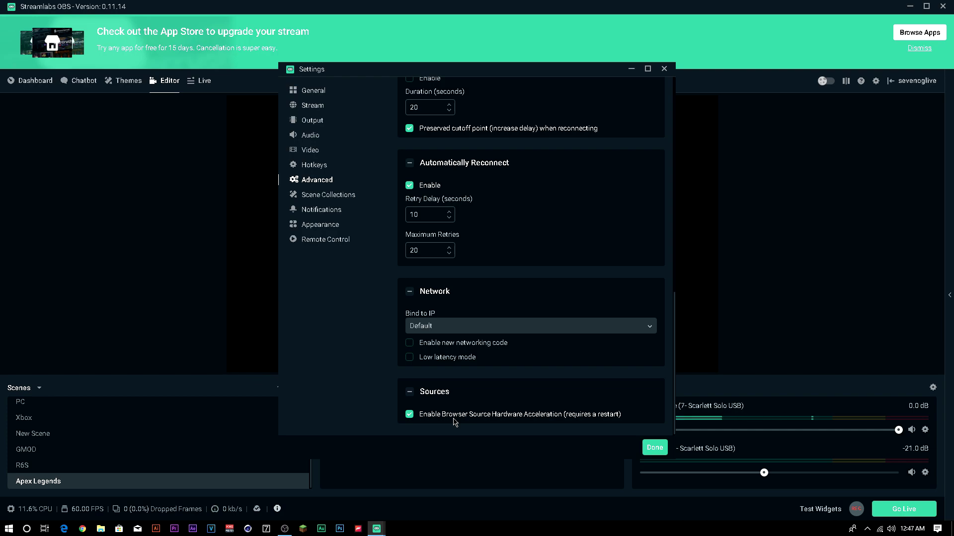
click(314, 227)
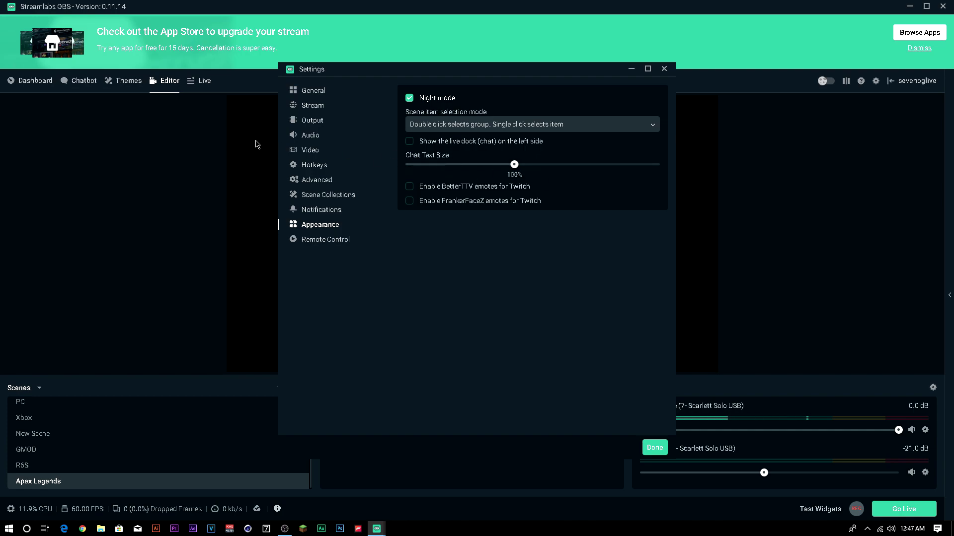
Close Settings to the Live view, then reopen Settings to review them.
click(206, 86)
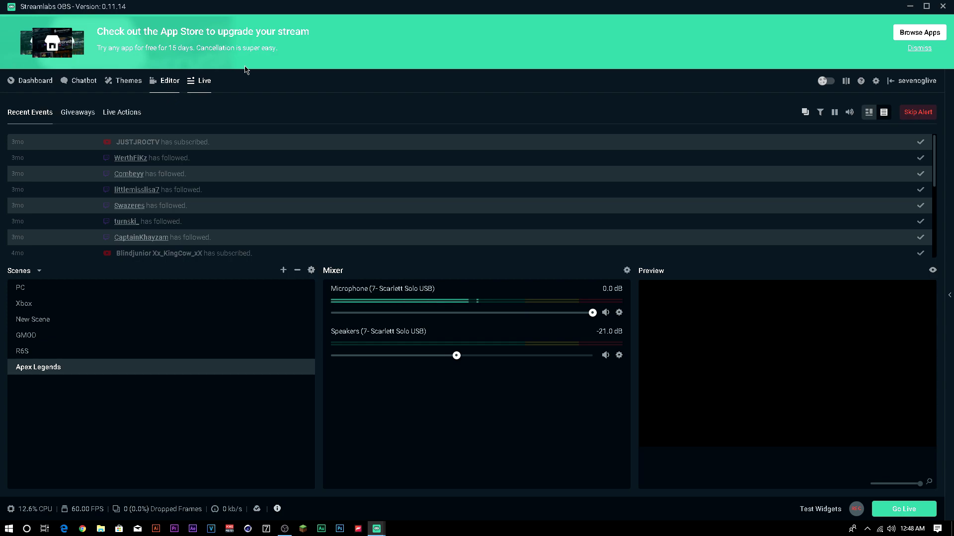
click(876, 81)
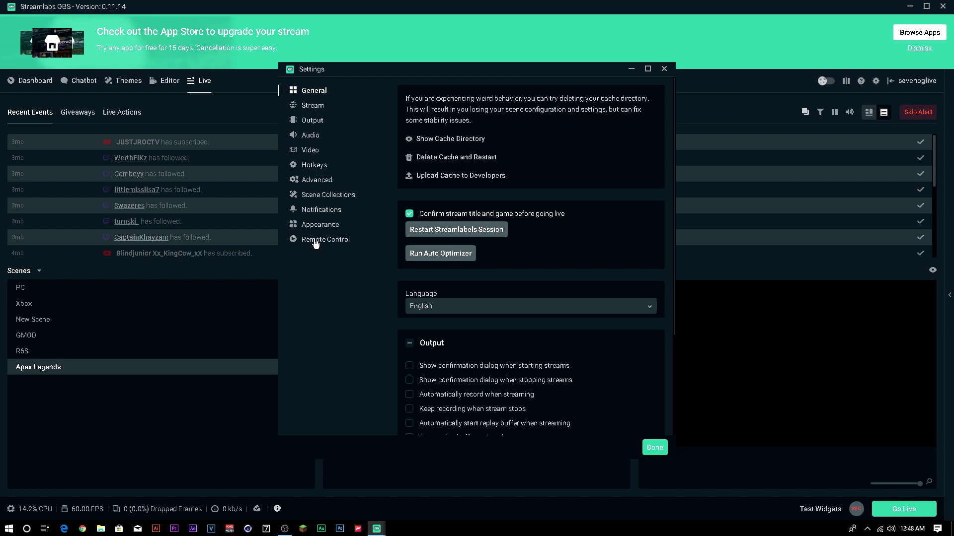
Review the Output, Video and Audio settings pages in turn.
click(313, 123)
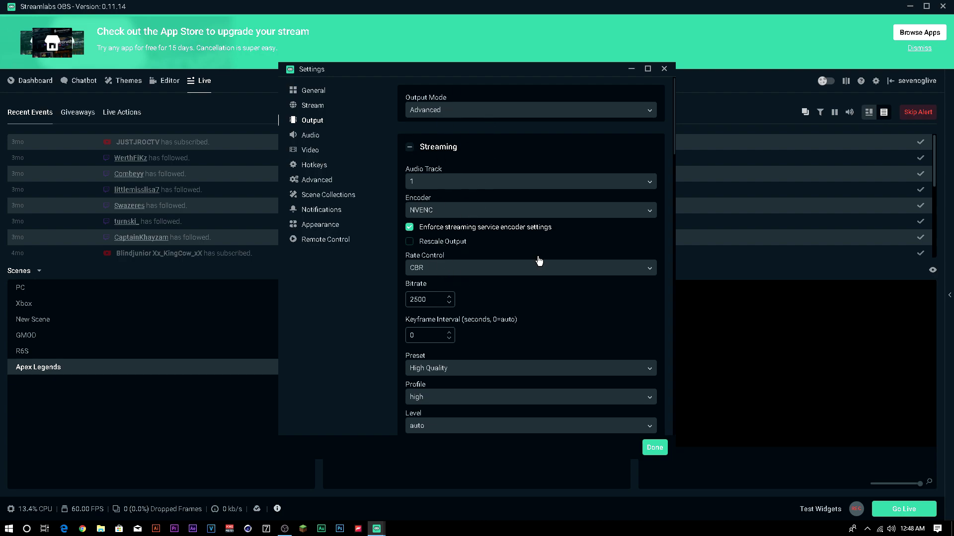
click(315, 151)
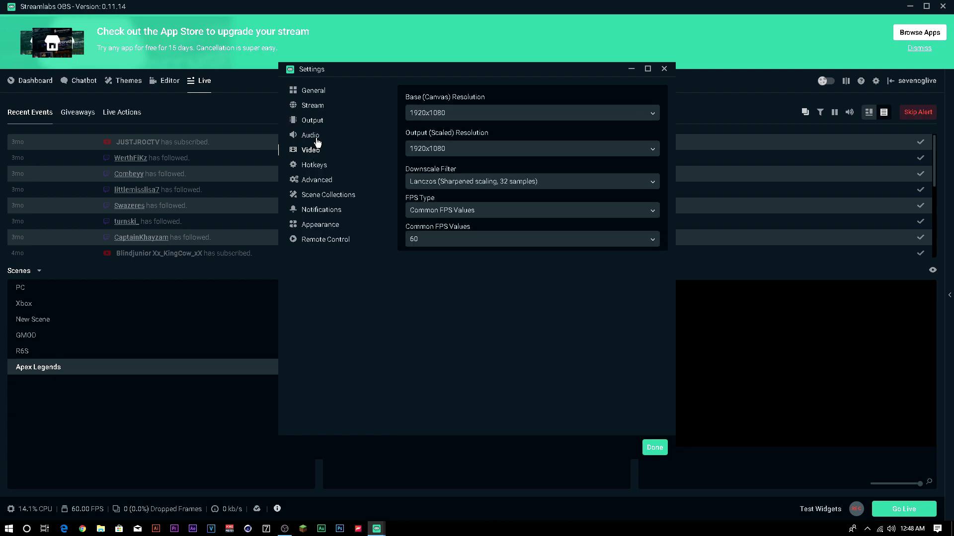
click(316, 140)
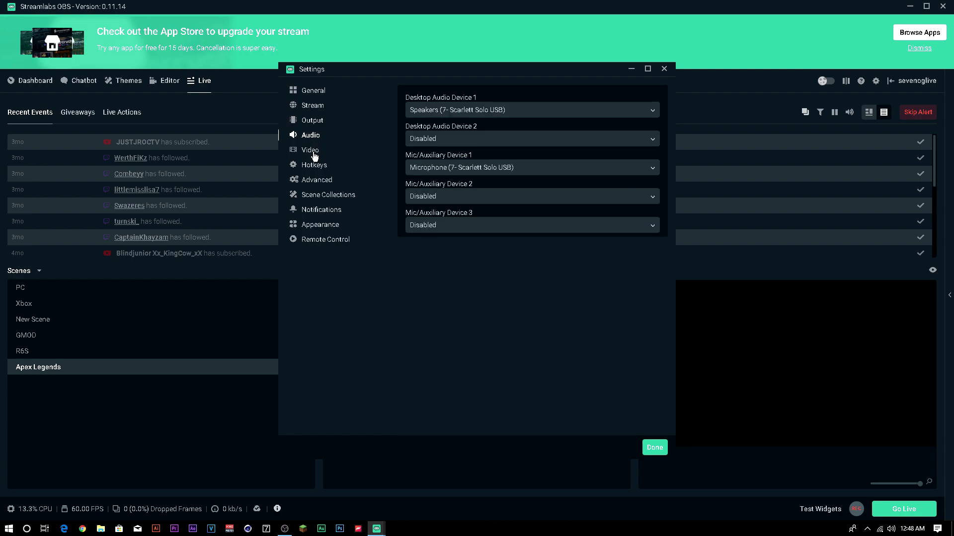